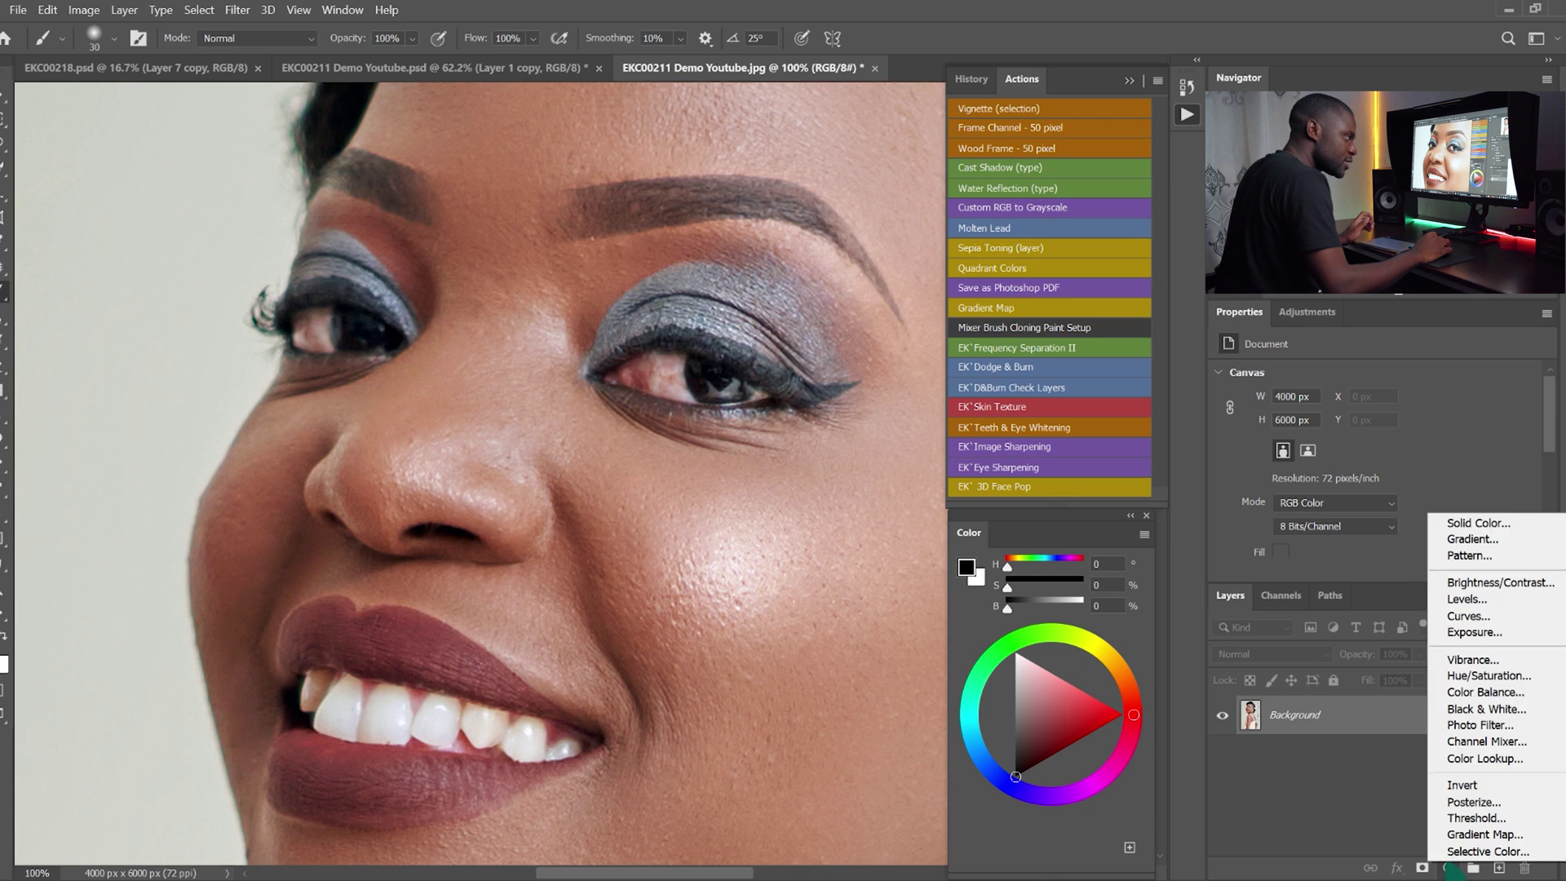
Step: Add a Photo Filter adjustment layer using Cooling Filter (82), plus a Black & White adjustment layer above it
left_click(1484, 725)
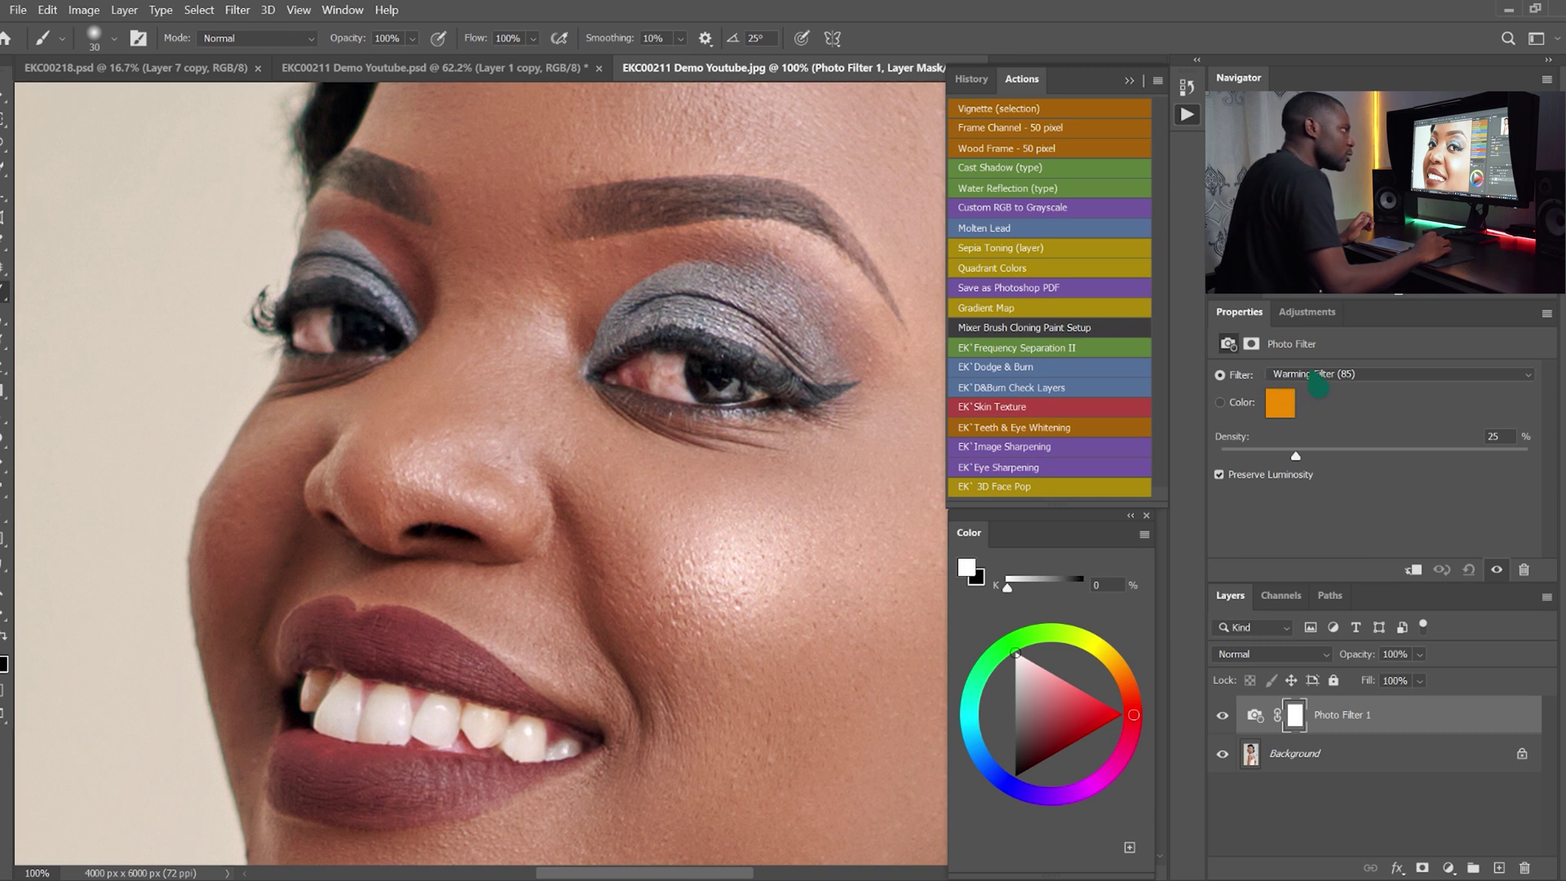
left_click(1317, 383)
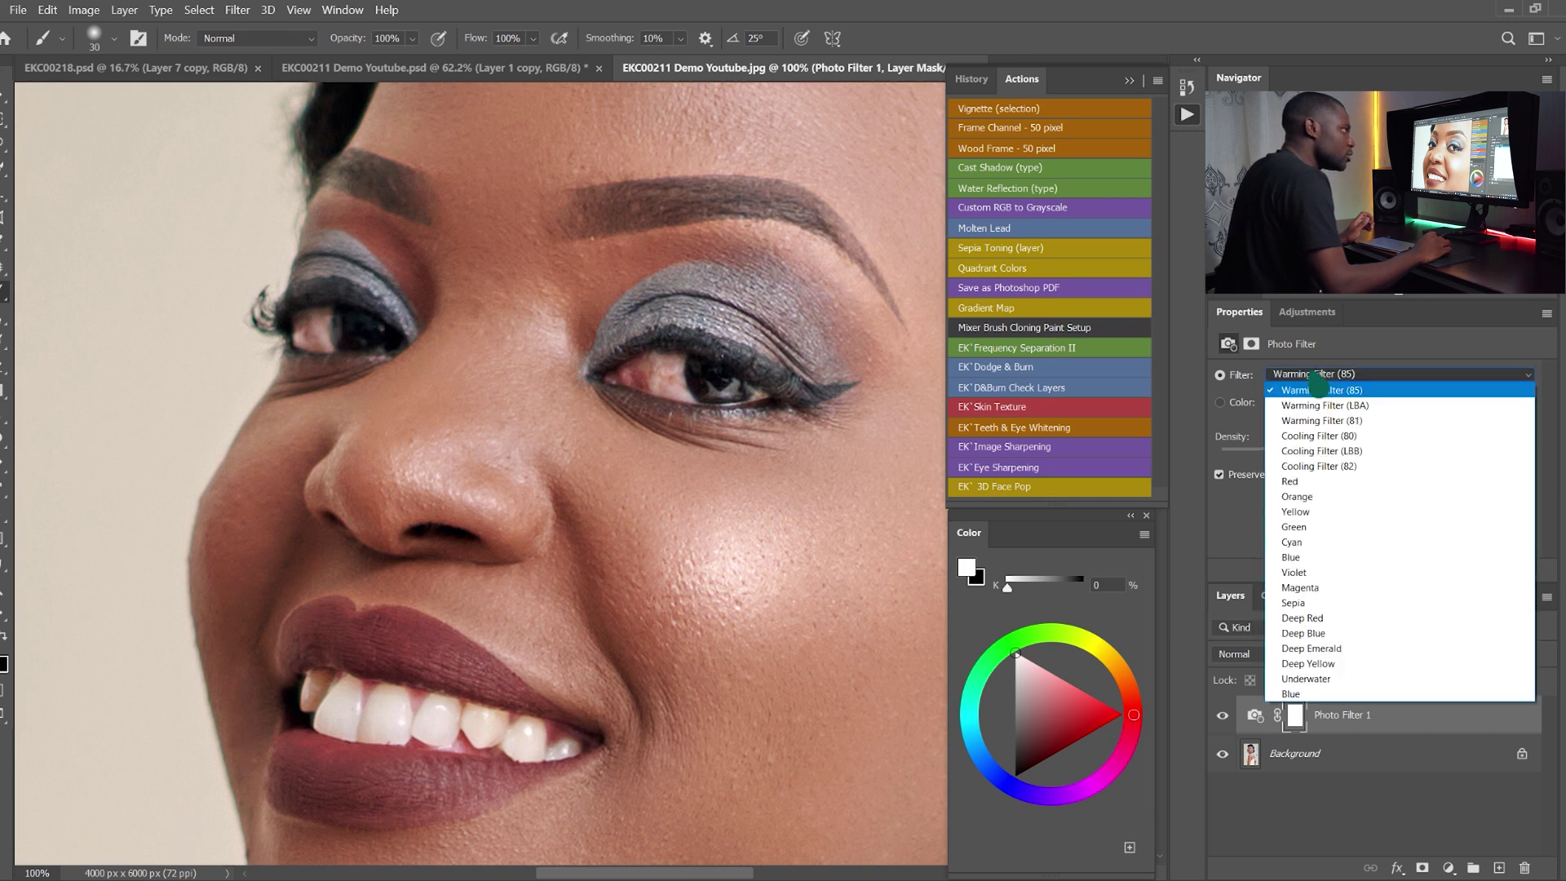
left_click(1319, 466)
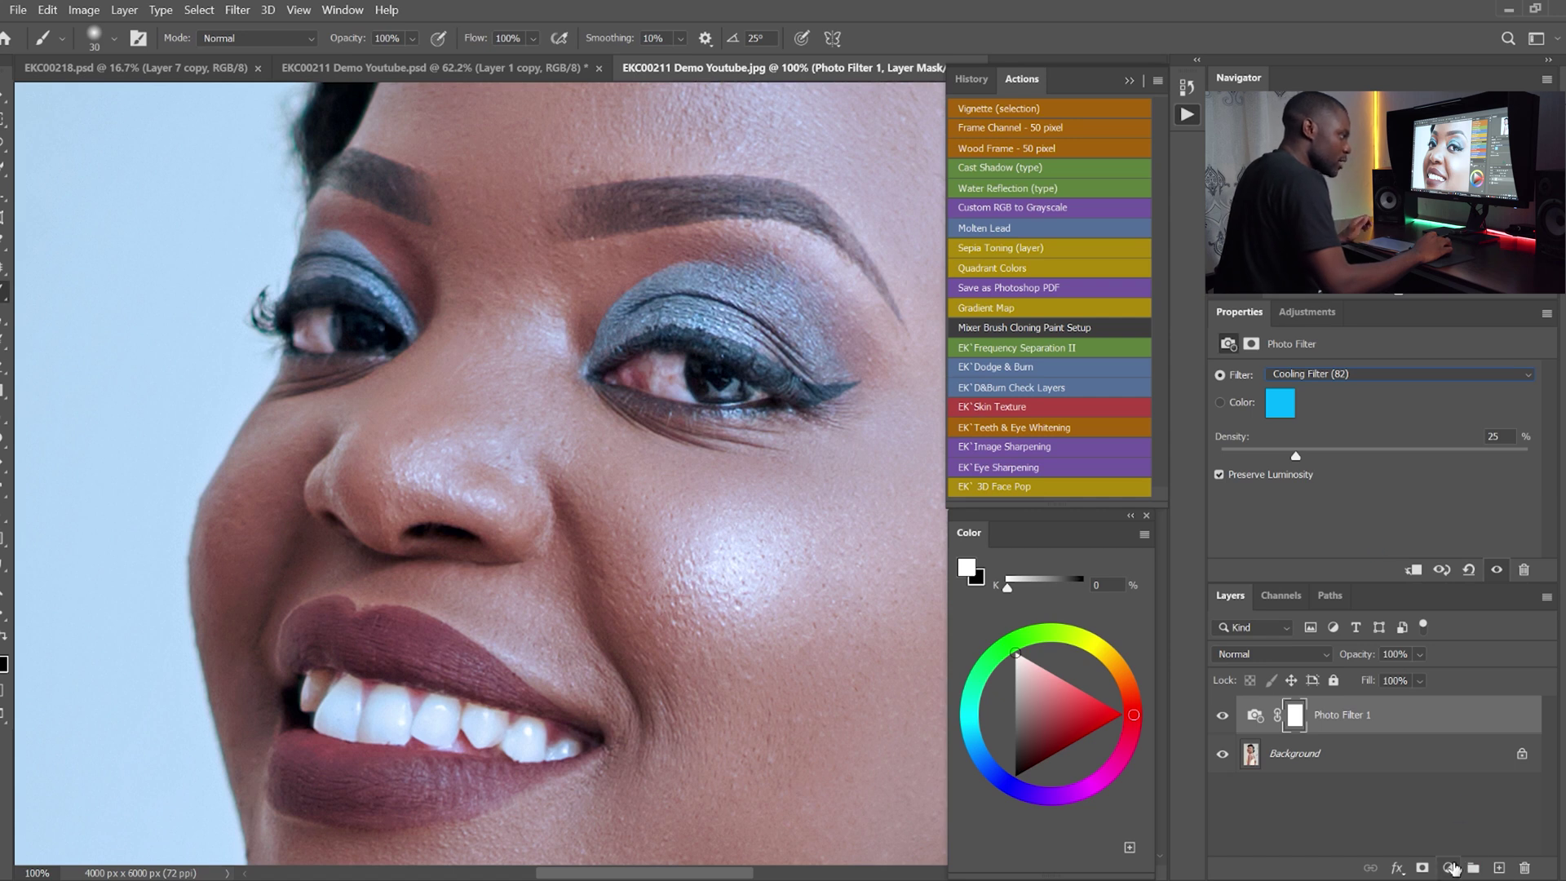
left_click(1448, 868)
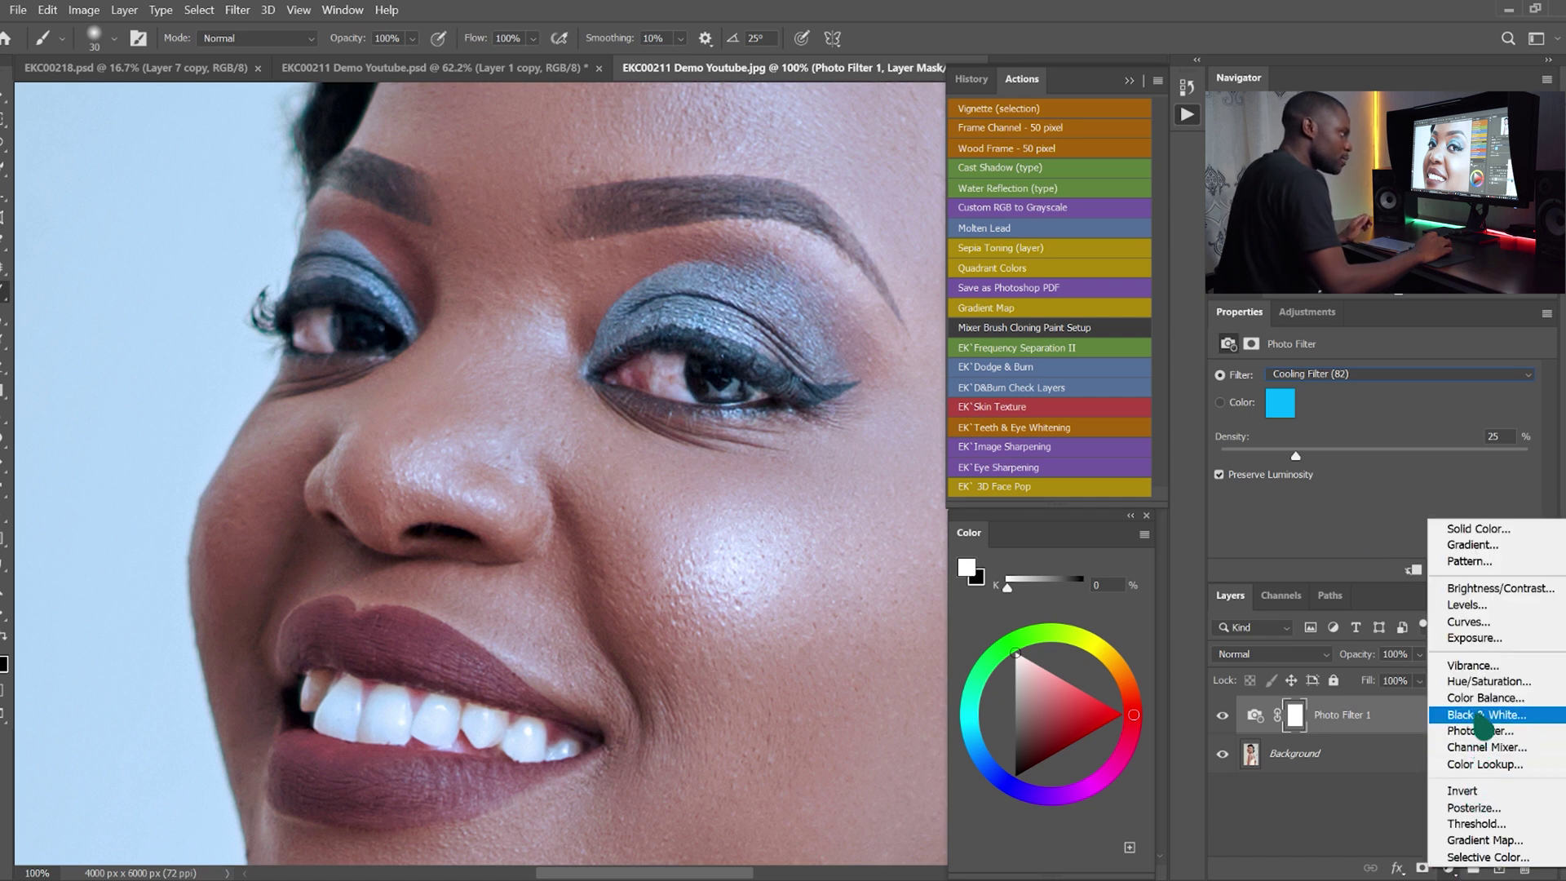
left_click(1480, 717)
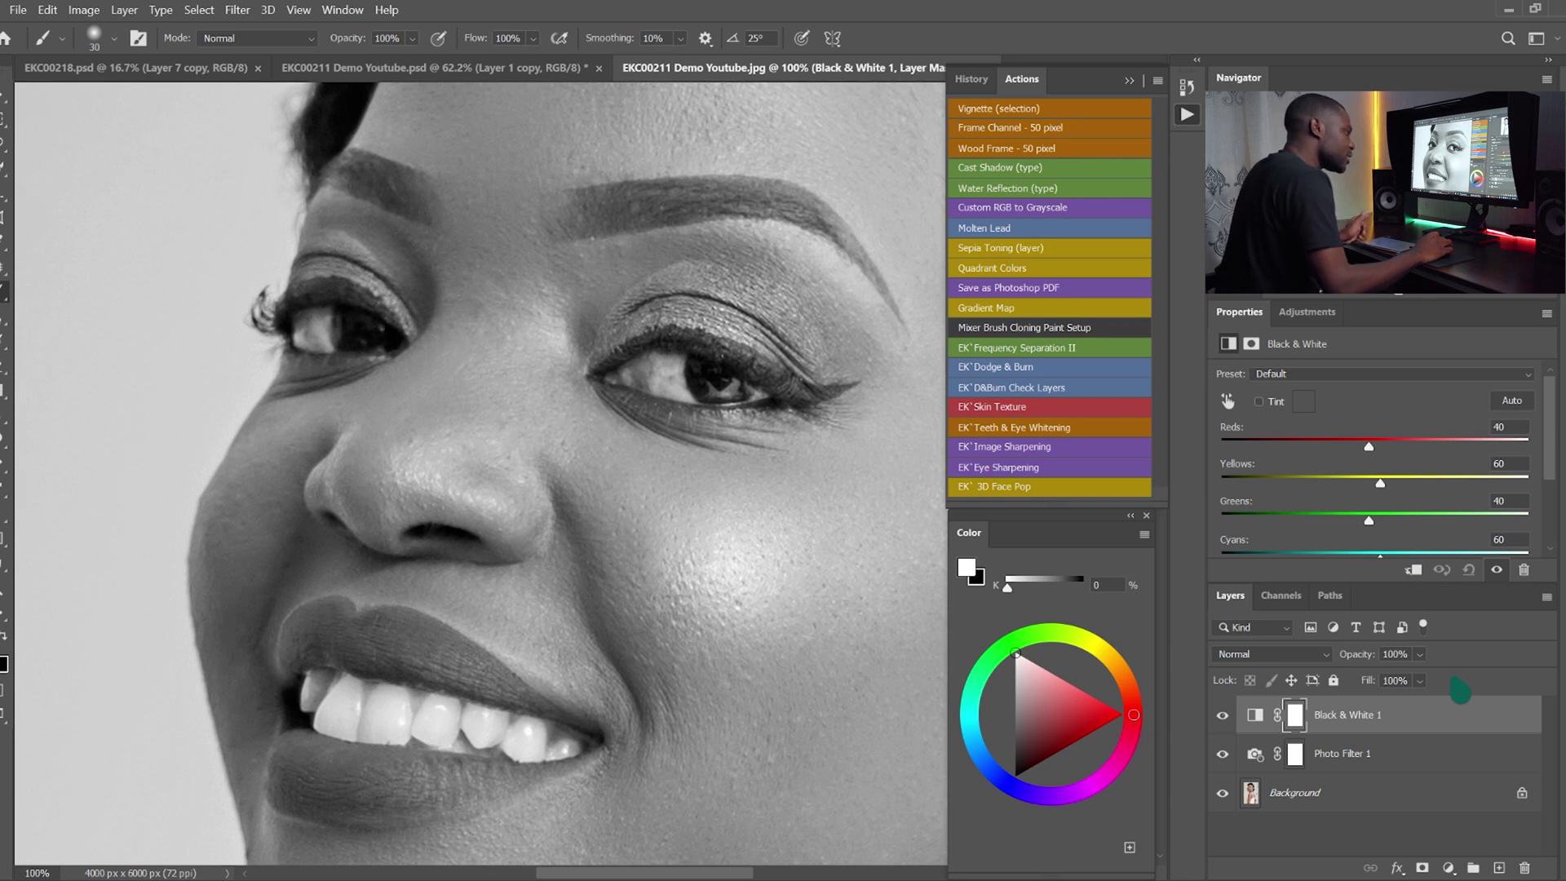
Step: Add a Curves adjustment layer on top and raise the middle of its RGB curve slightly to brighten the image
left_click(1448, 867)
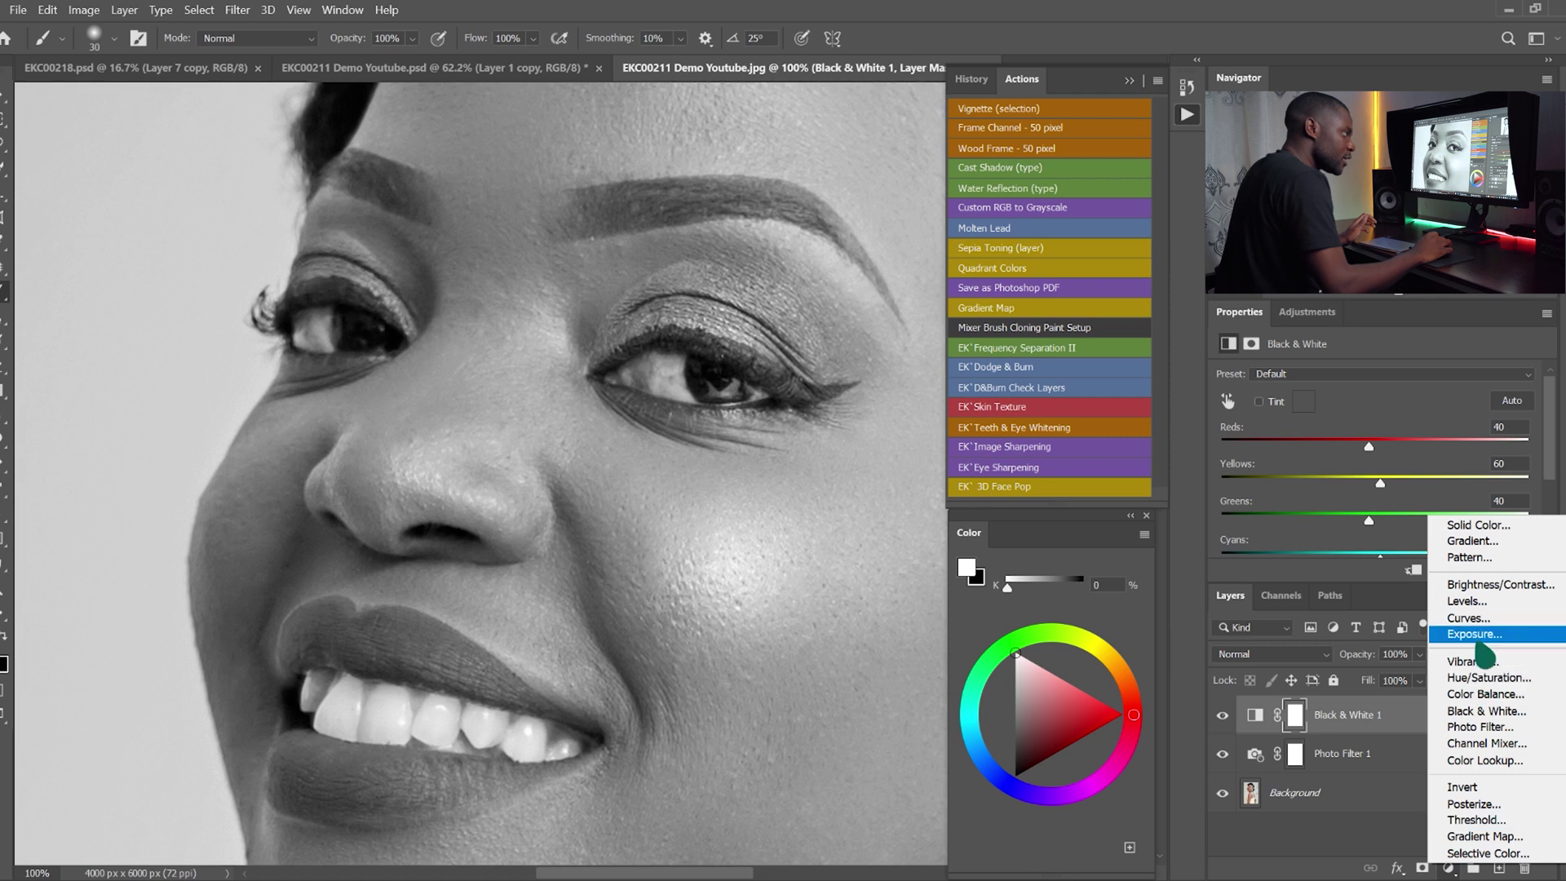
left_click(1466, 618)
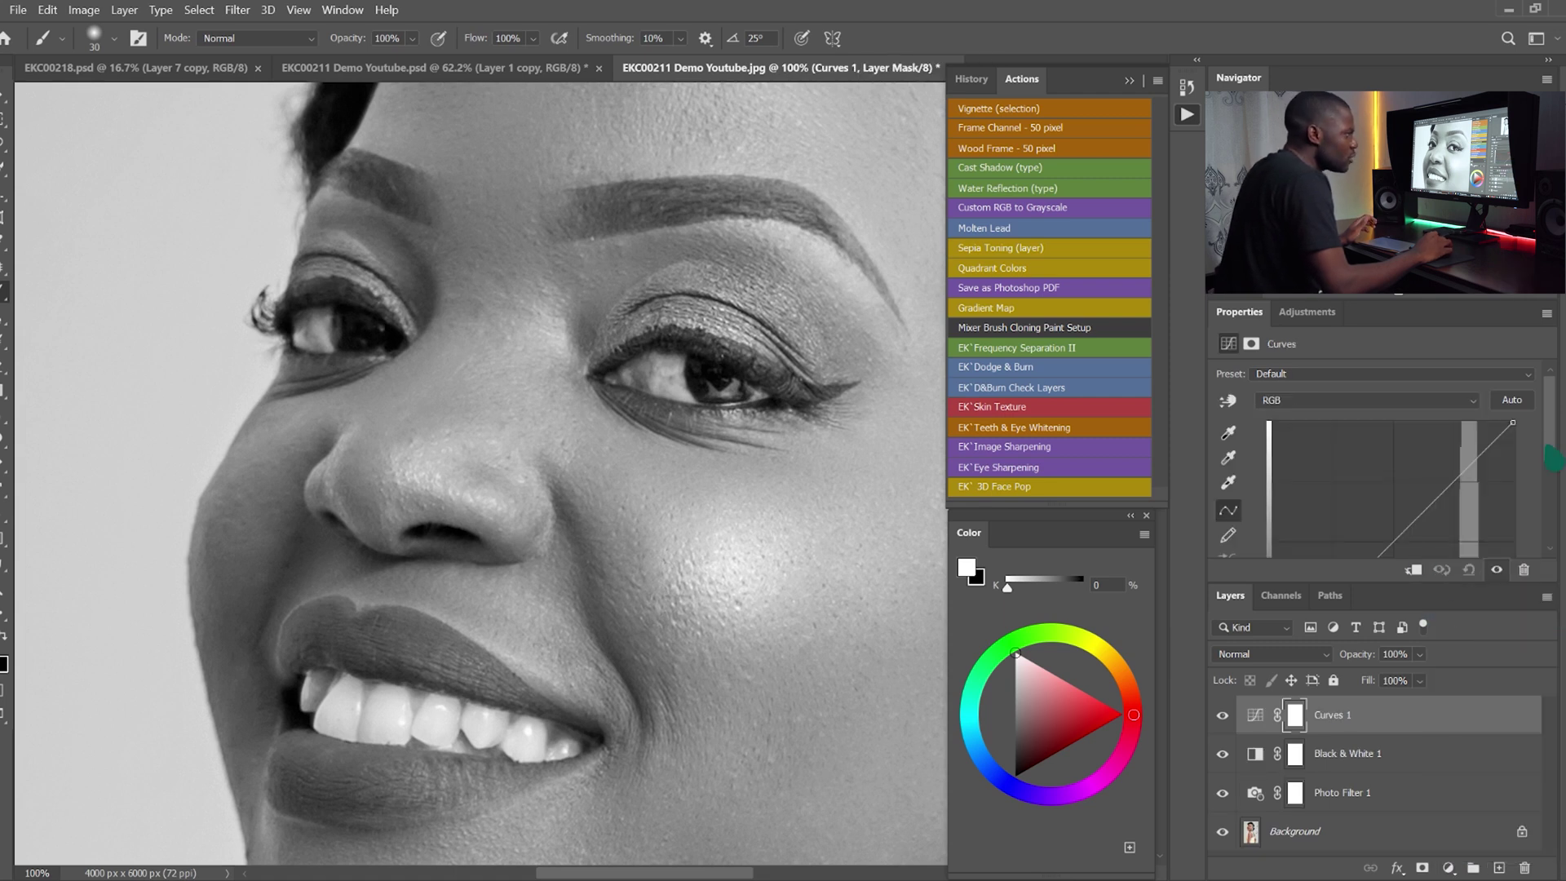
left_click_drag(1388, 582, 1375, 719)
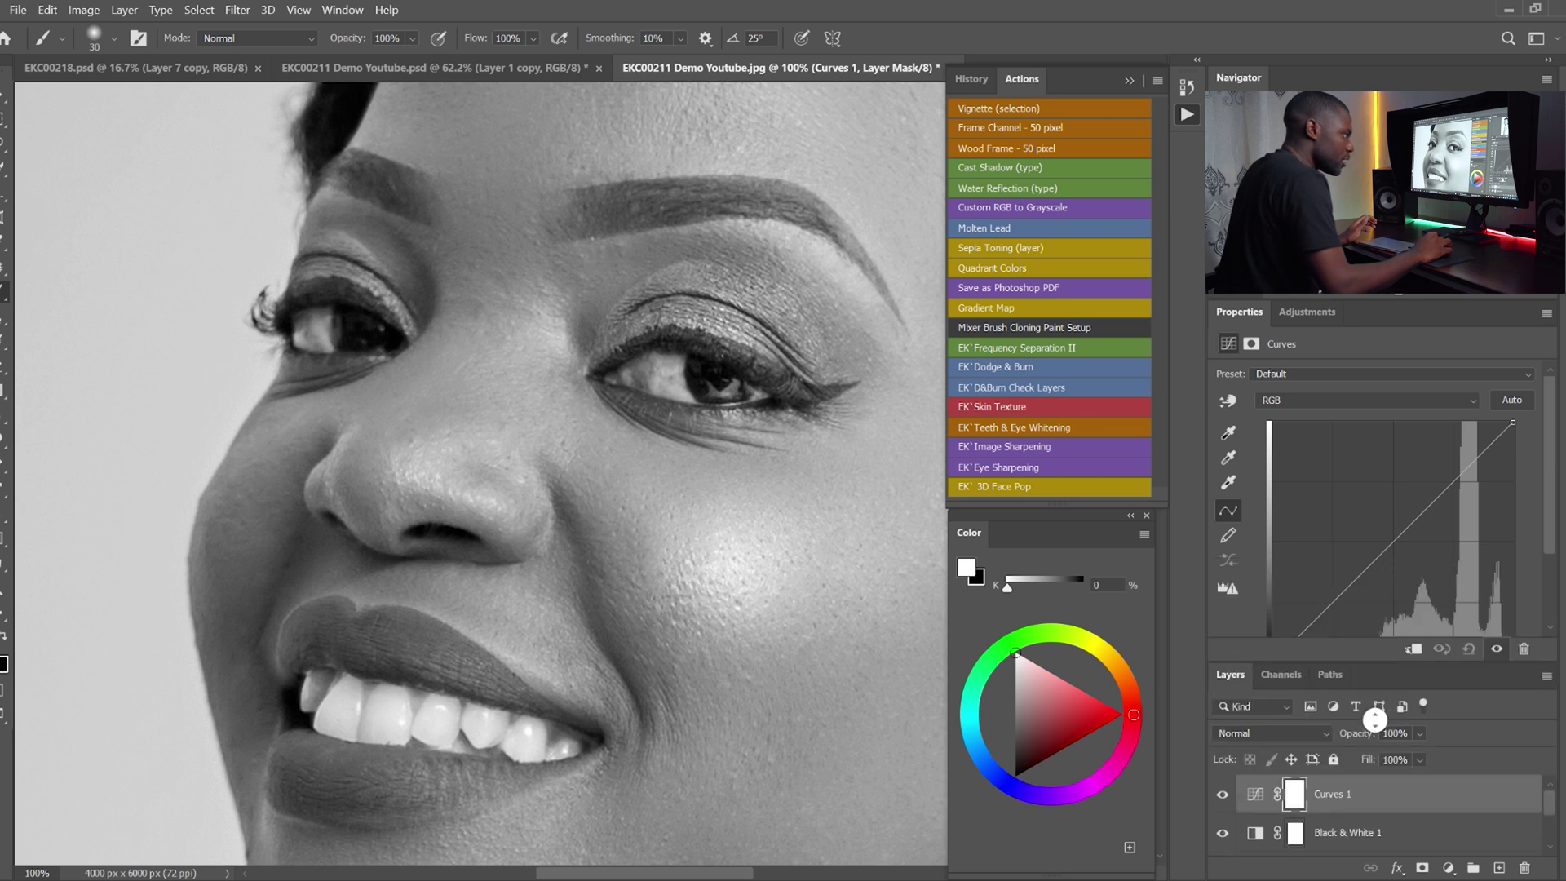
scroll(1399, 517, "down", 2)
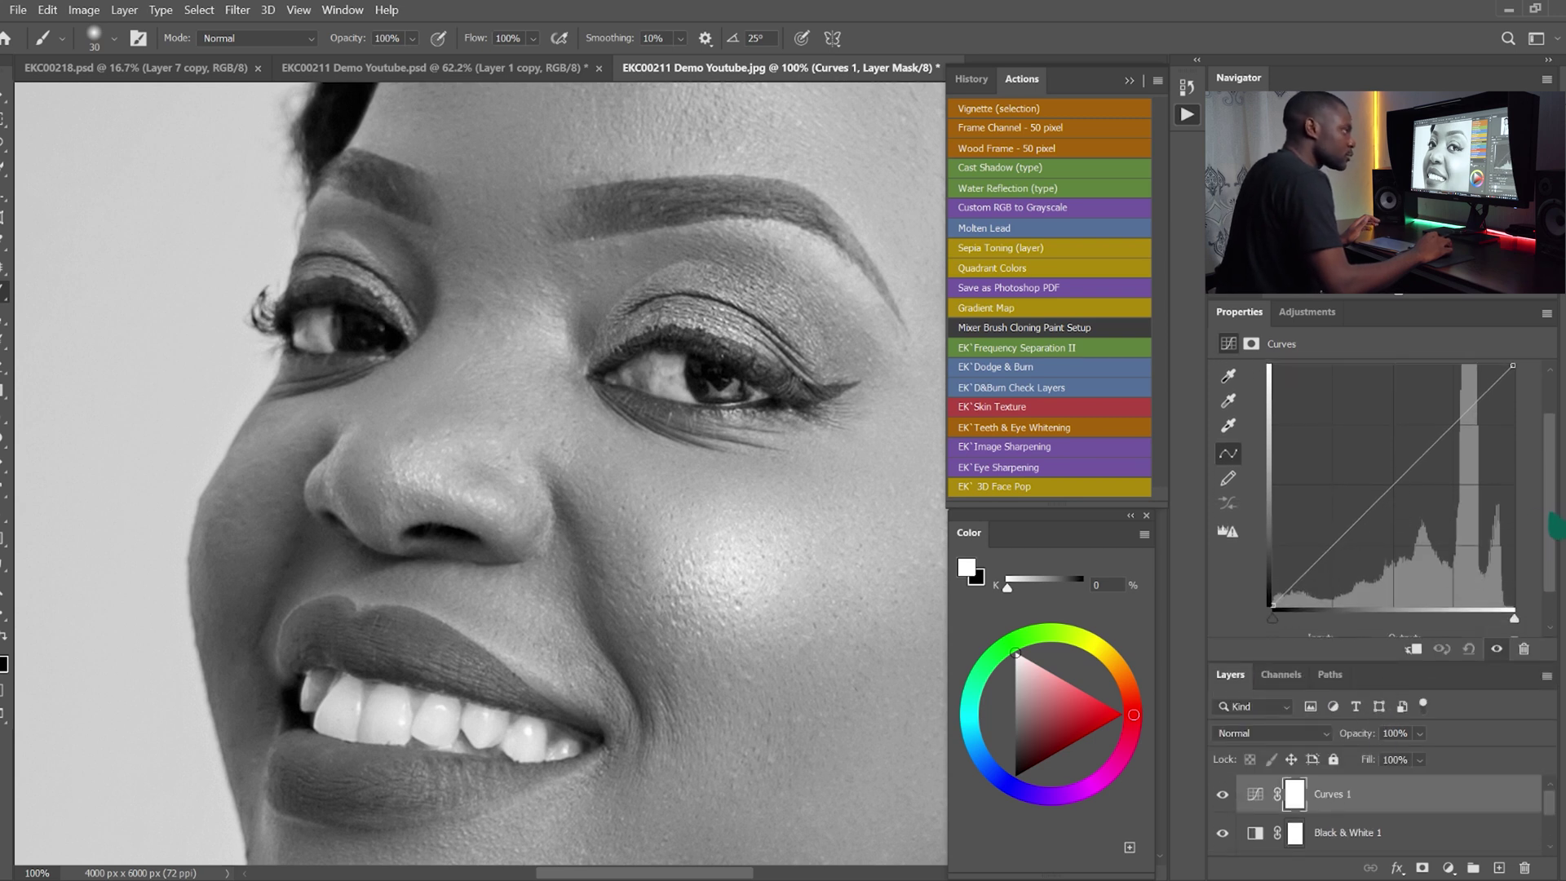
scroll(1541, 530, "up", 1)
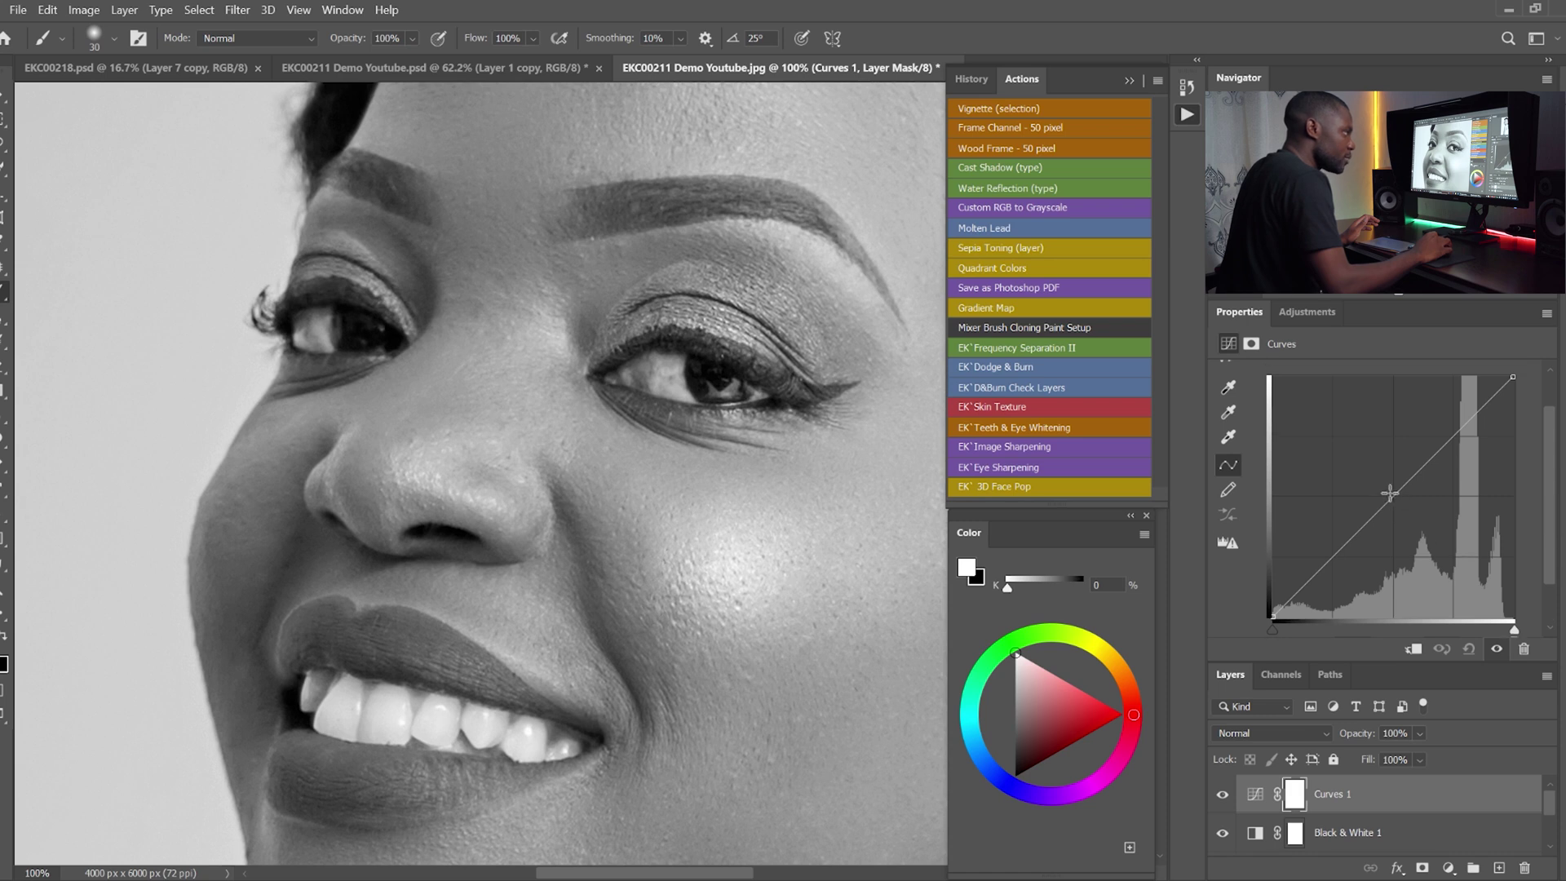
left_click_drag(1391, 494, 1394, 467)
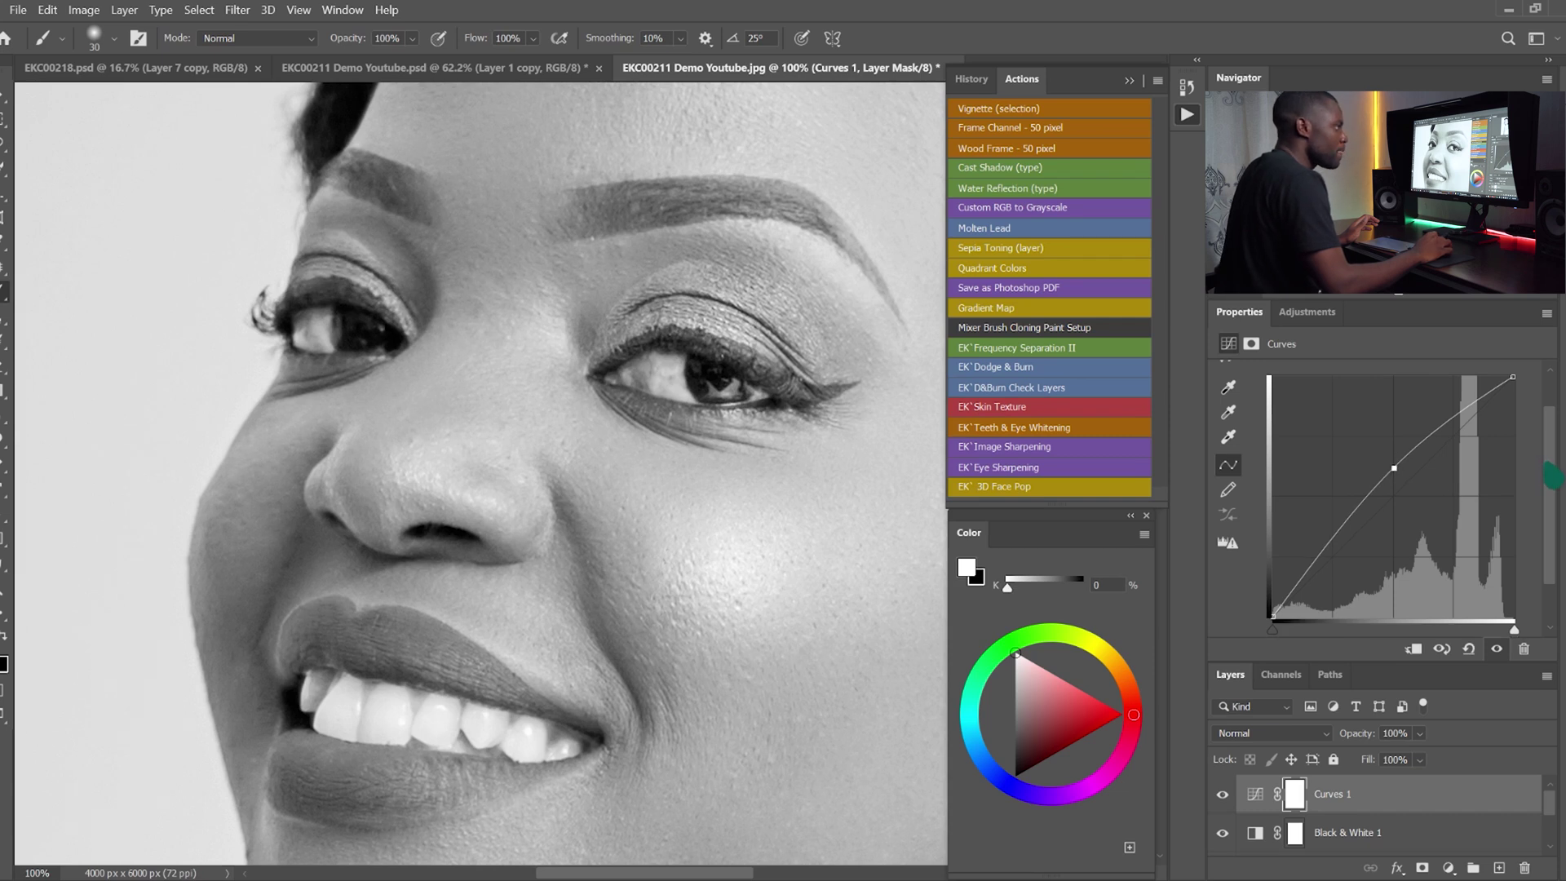
left_click_drag(1378, 659, 1378, 553)
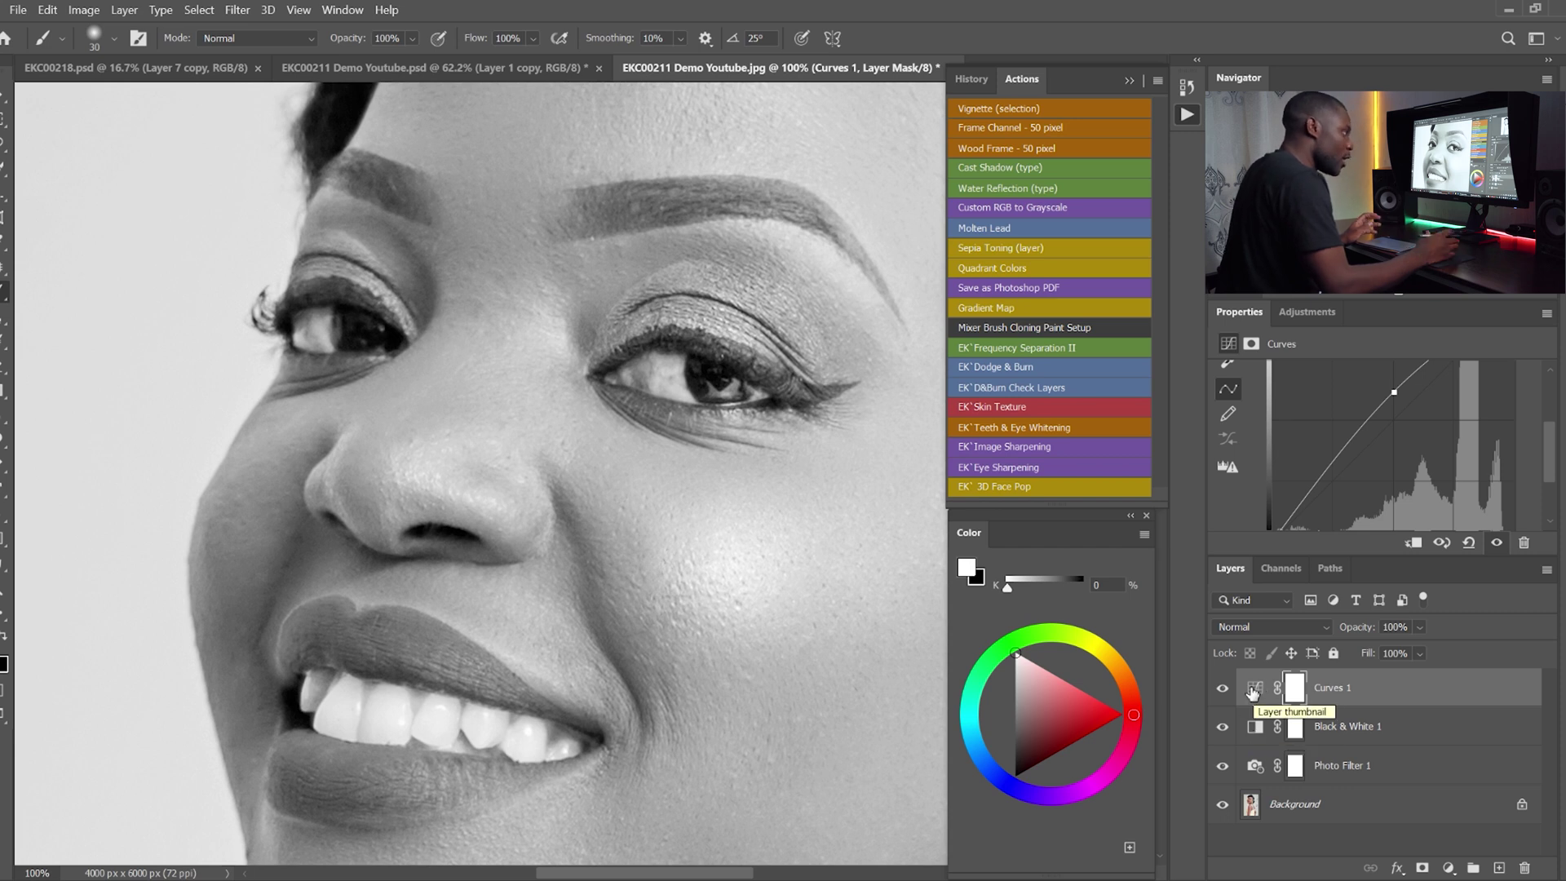
Step: Clip the Curves 1 layer to the Black & White 1 layer below it
right_click(1344, 687)
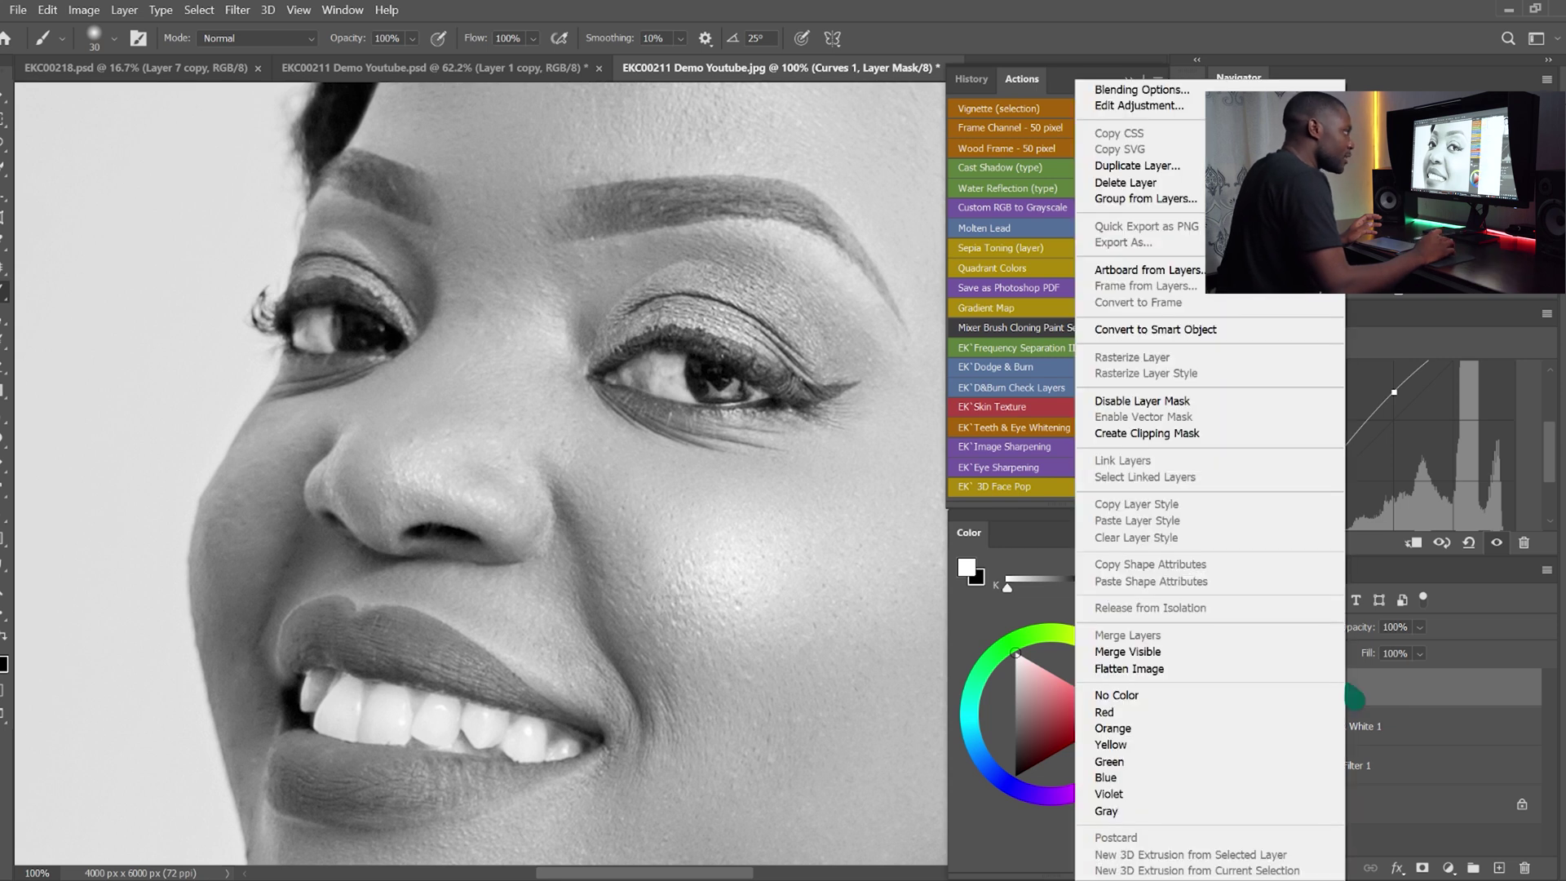
left_click(1221, 435)
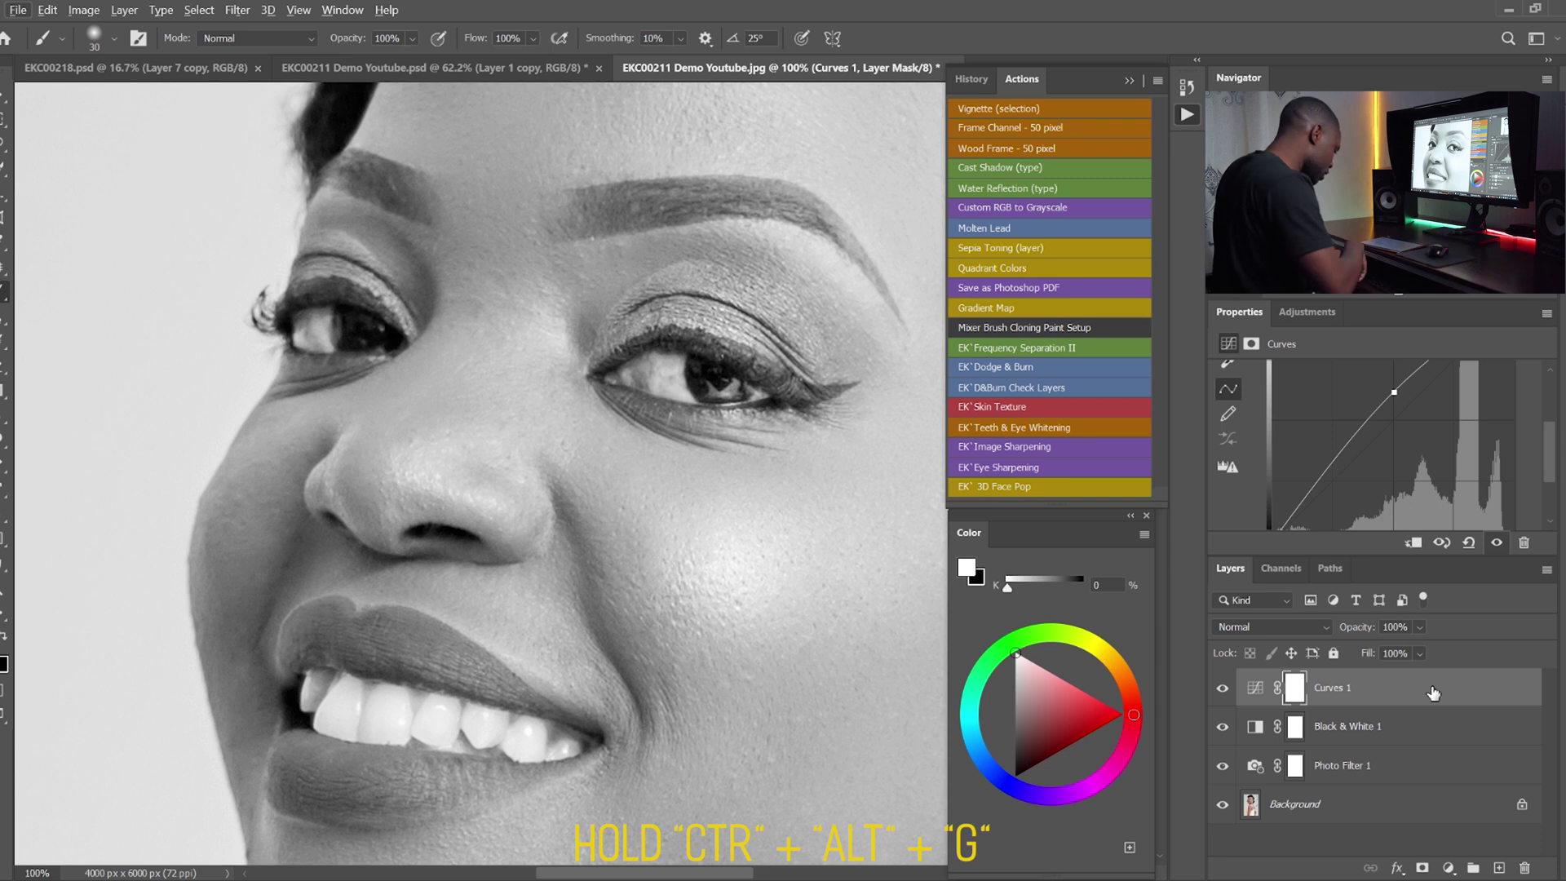
key("ctrl+alt+g")
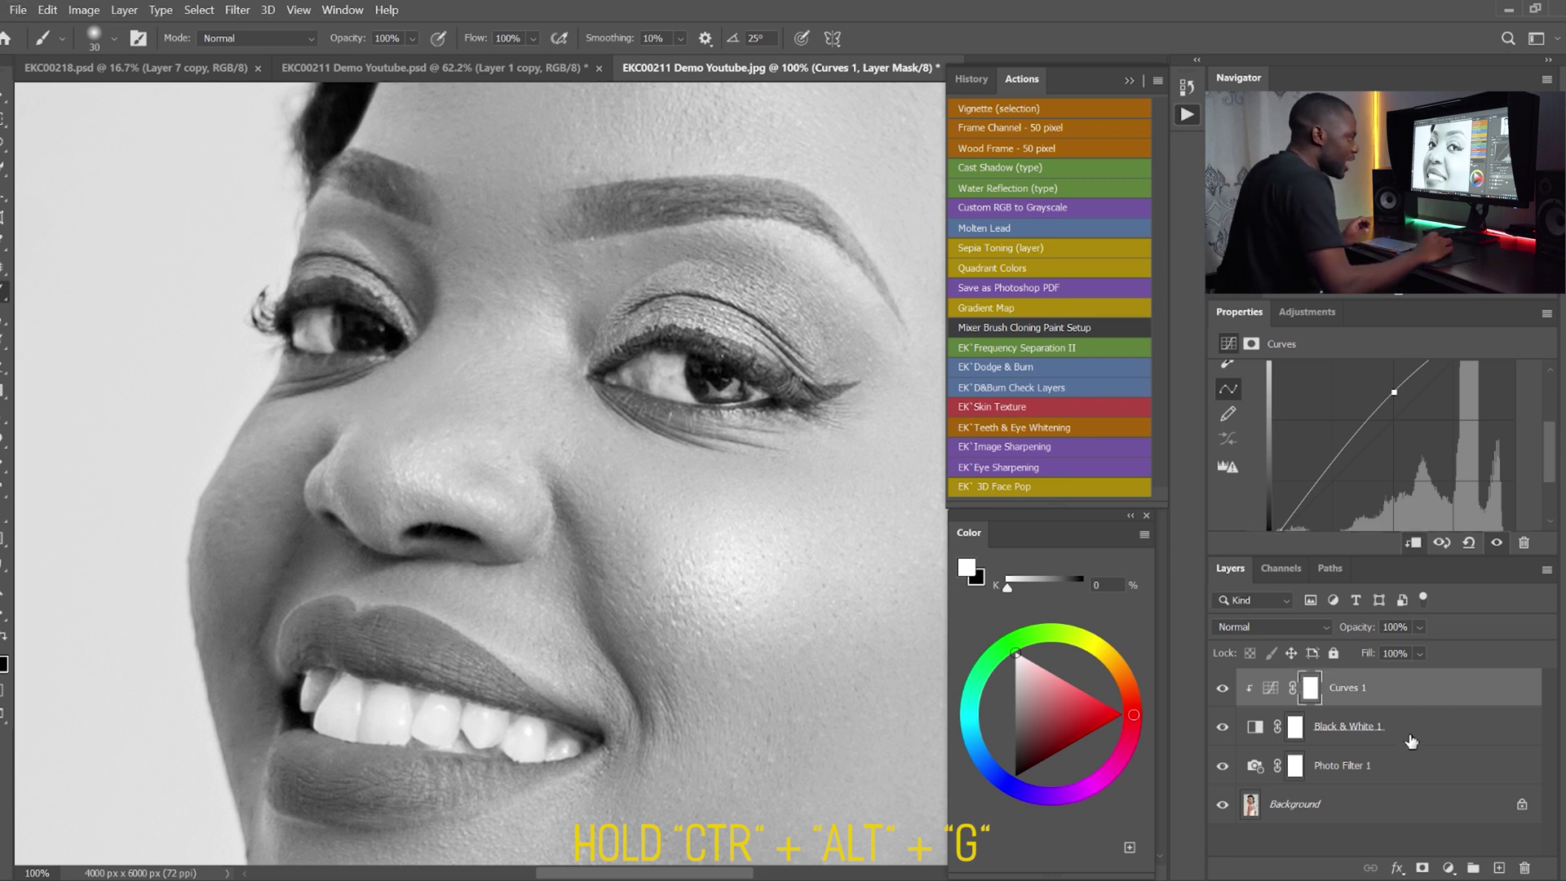
Step: Clip the Black & White 1 layer to the Photo Filter 1 layer and set its opacity to 32%
left_click(1253, 727)
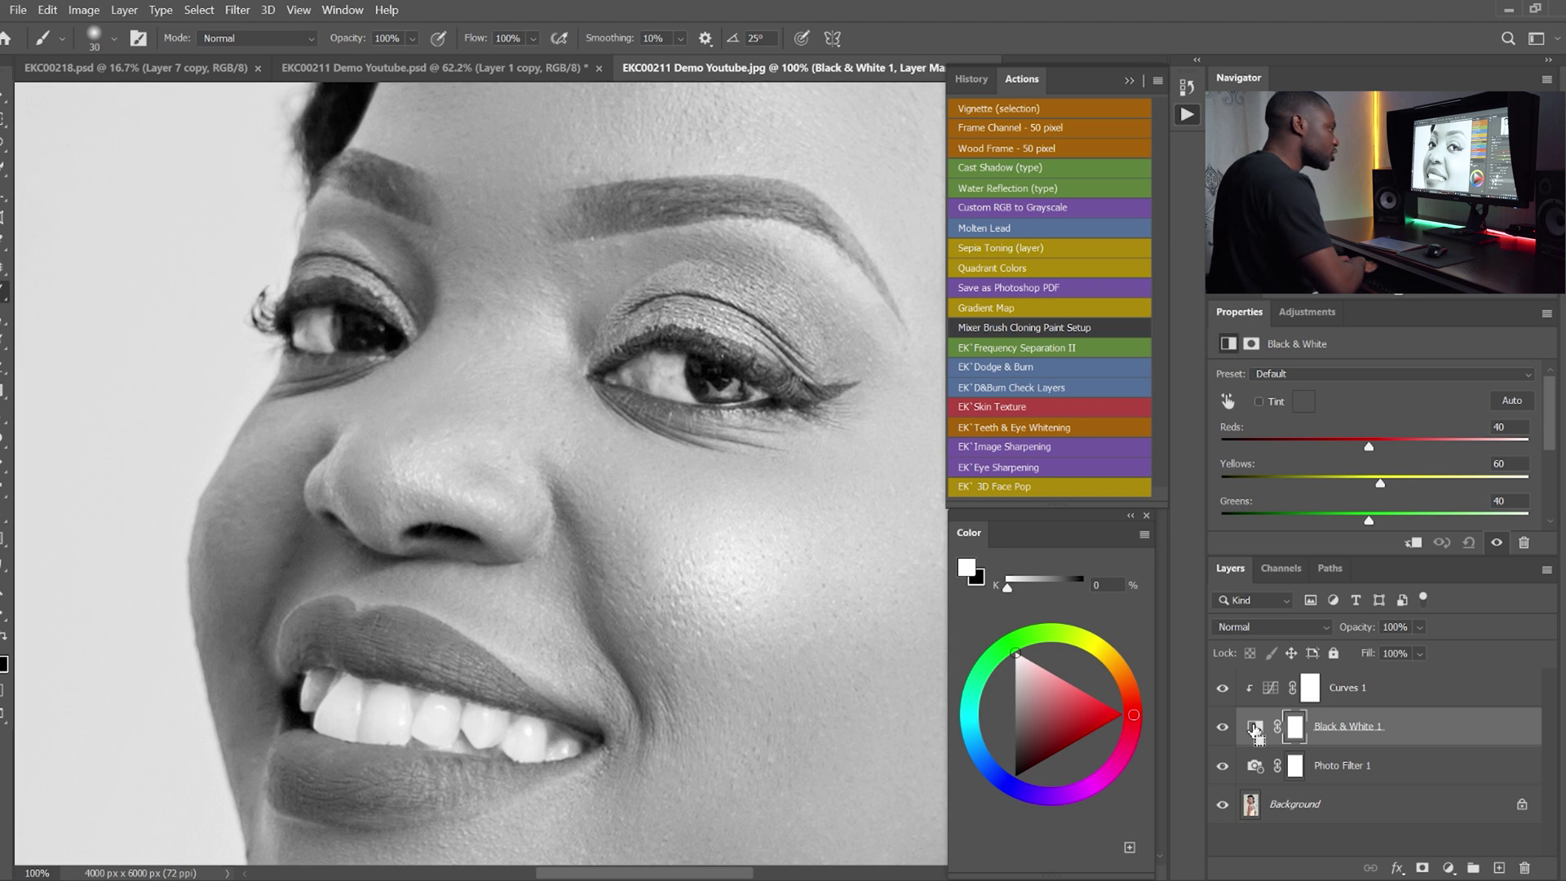
key("ctrl+alt+g")
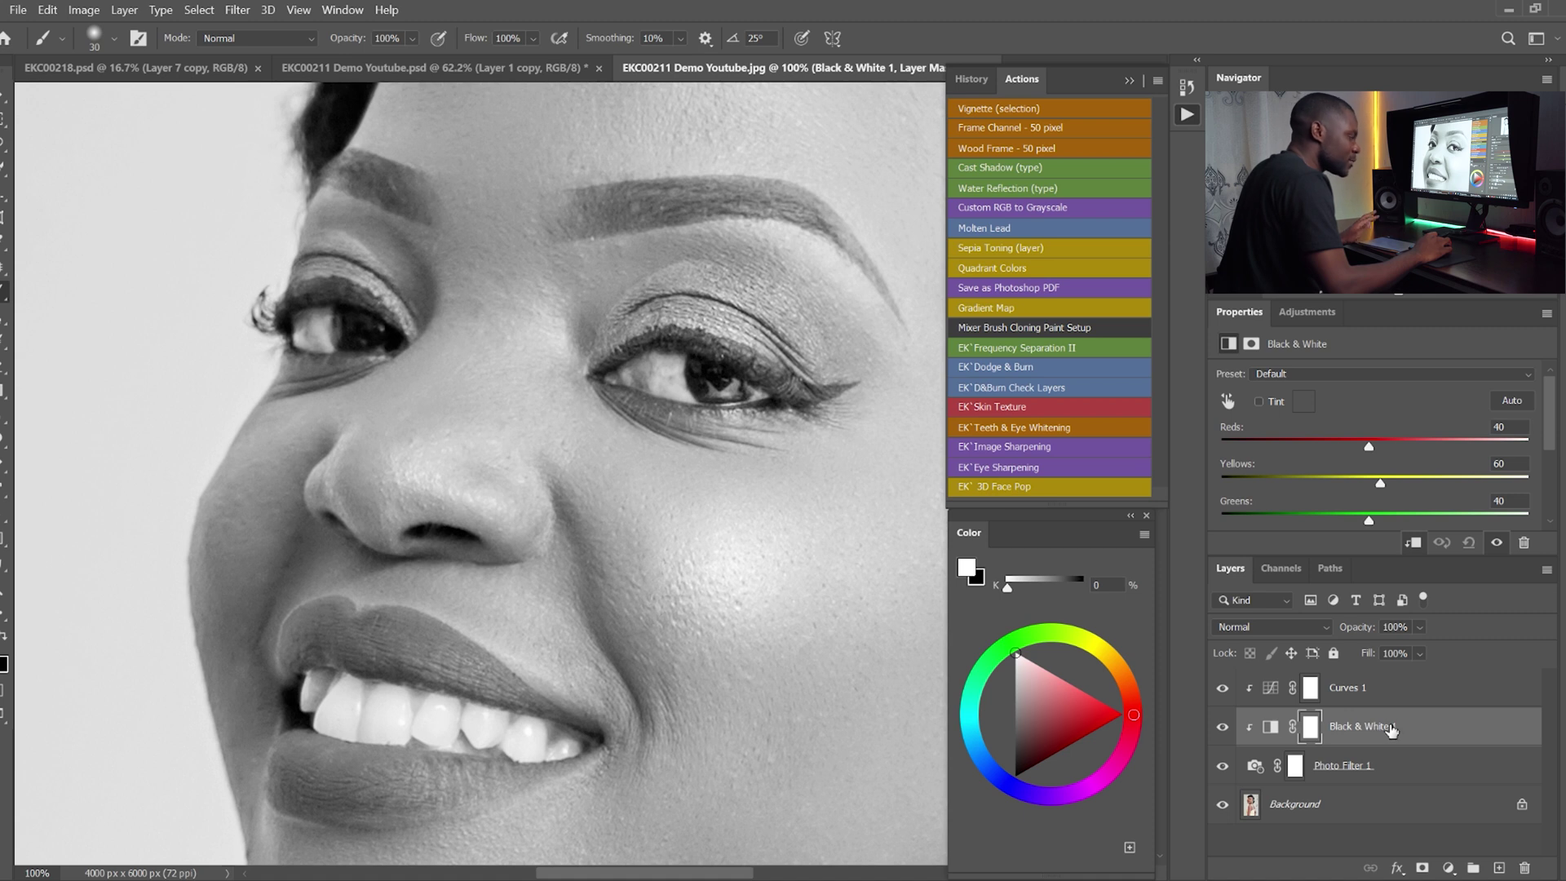
left_click(1419, 626)
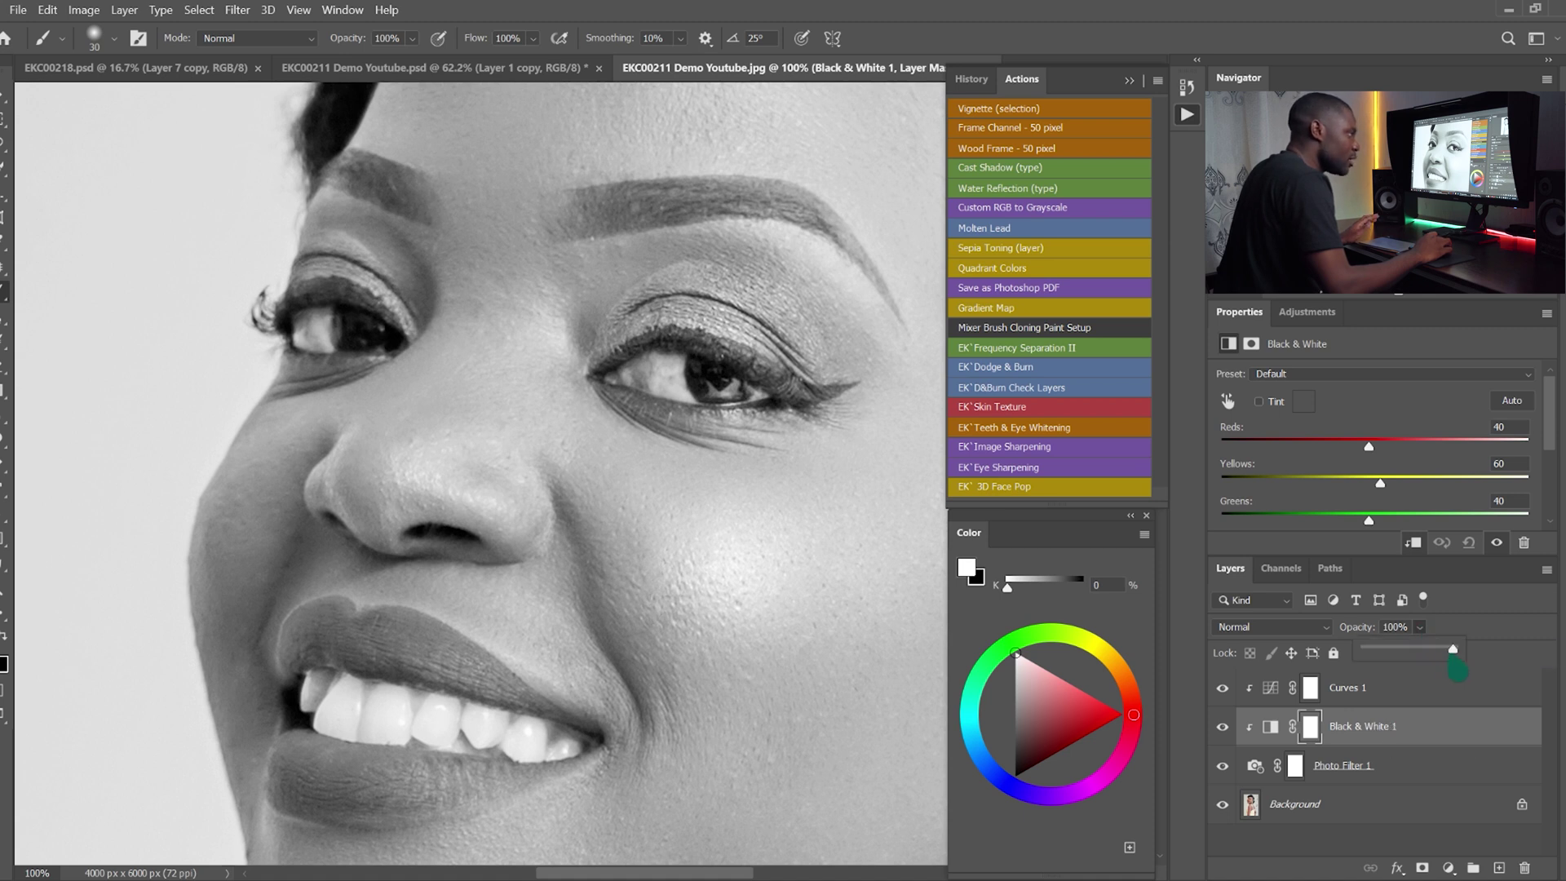
left_click_drag(1438, 663, 1393, 657)
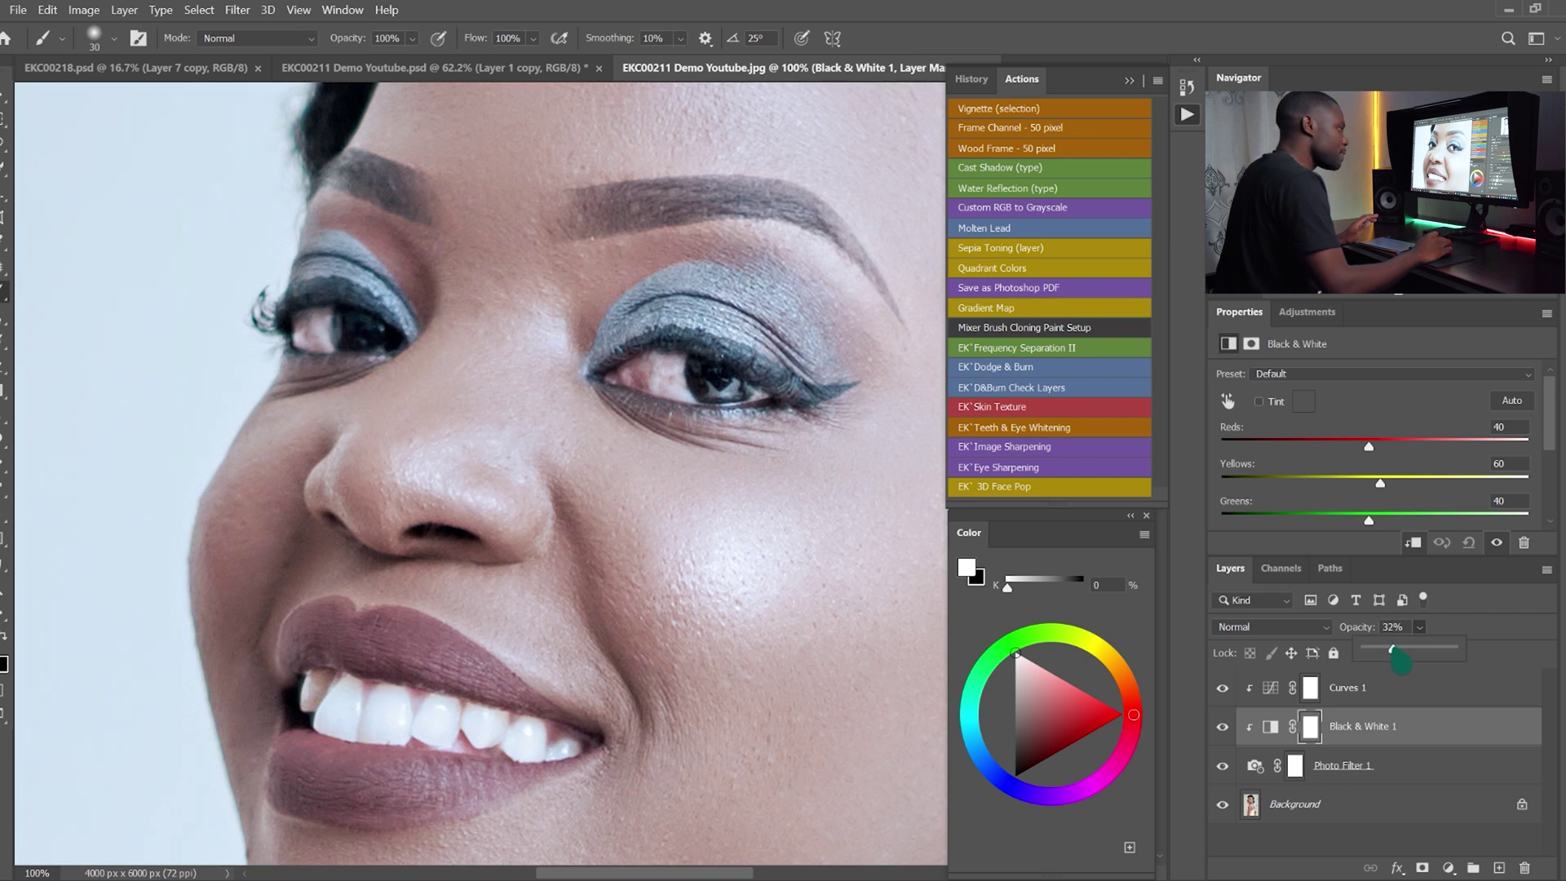
Step: Invert the Photo Filter 1 layer's mask to black and keep the mask selected for painting
left_click(1346, 765)
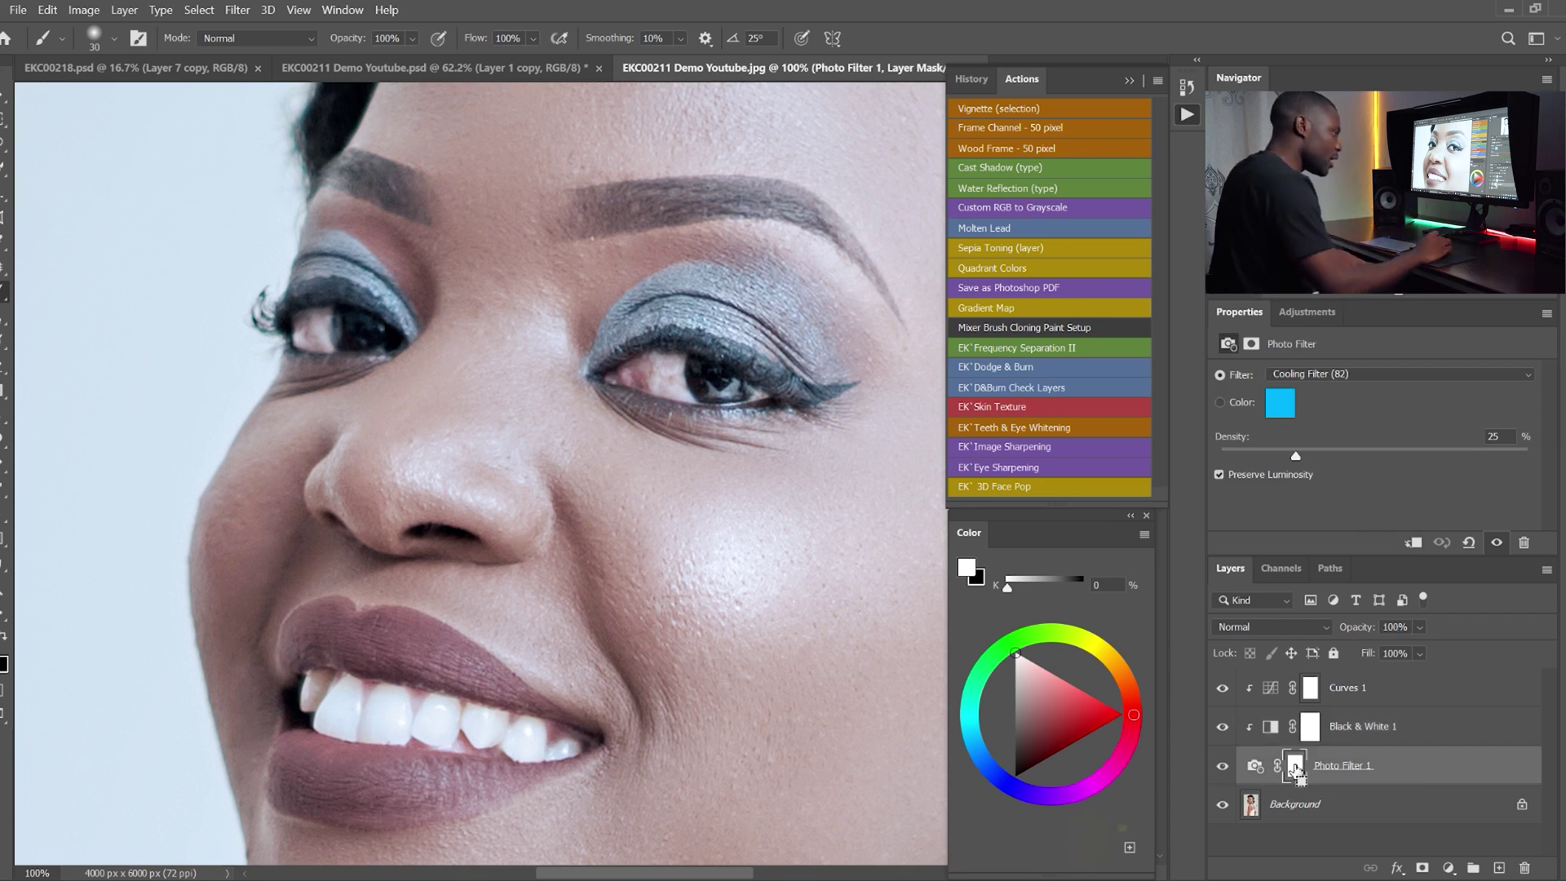
key("ctrl+i")
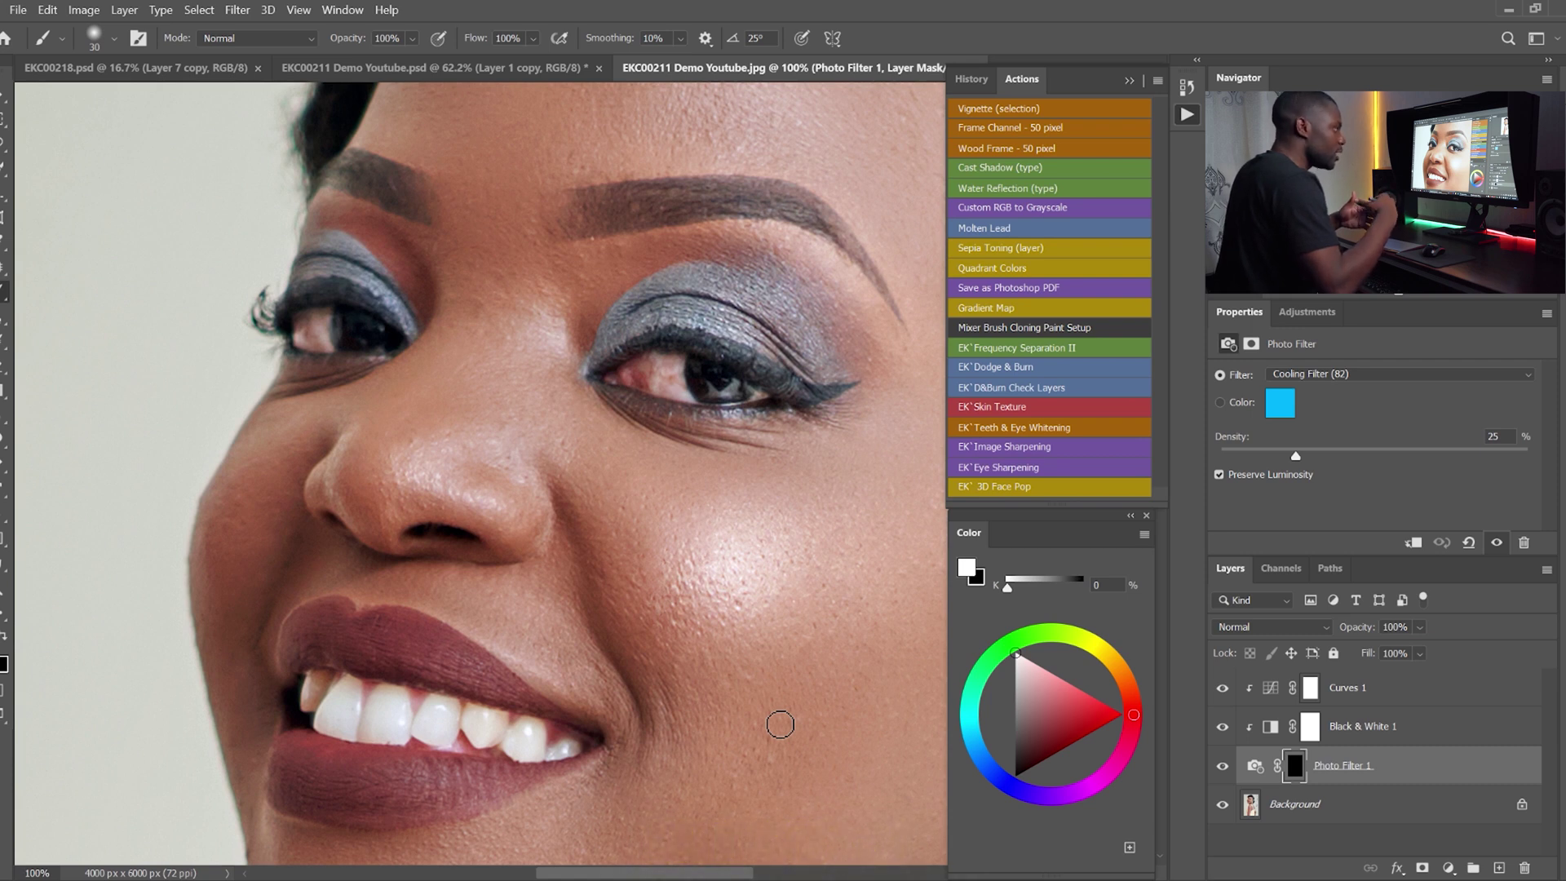
left_click(1294, 765)
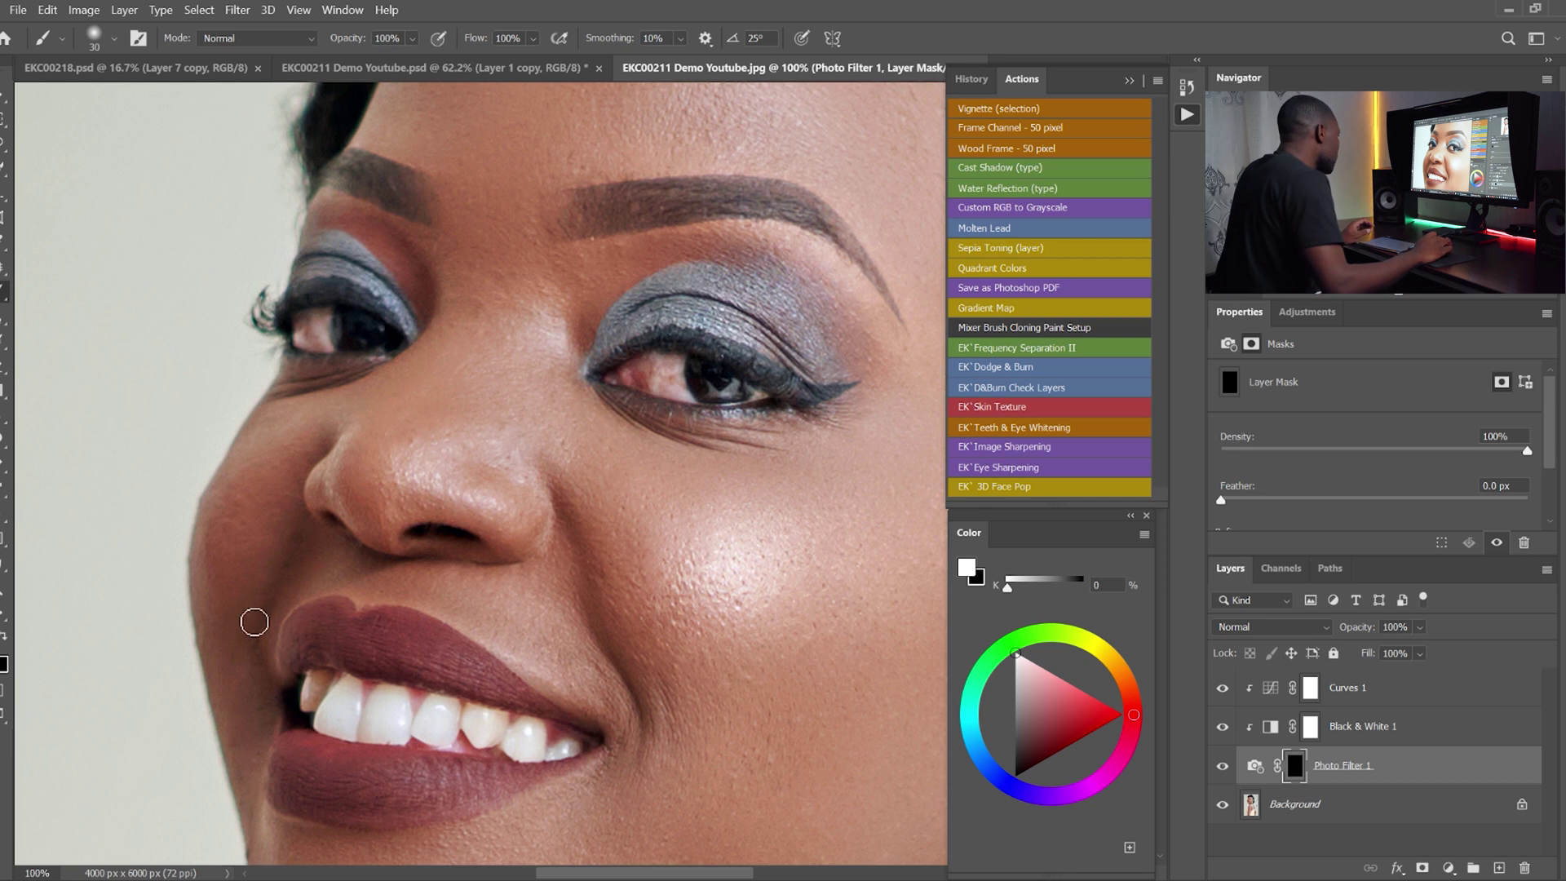
Step: Paint white over all the visible teeth on the Photo Filter 1 mask with a 30 px brush to whiten them
scroll(255, 640, "down", 2)
key("bracketright")
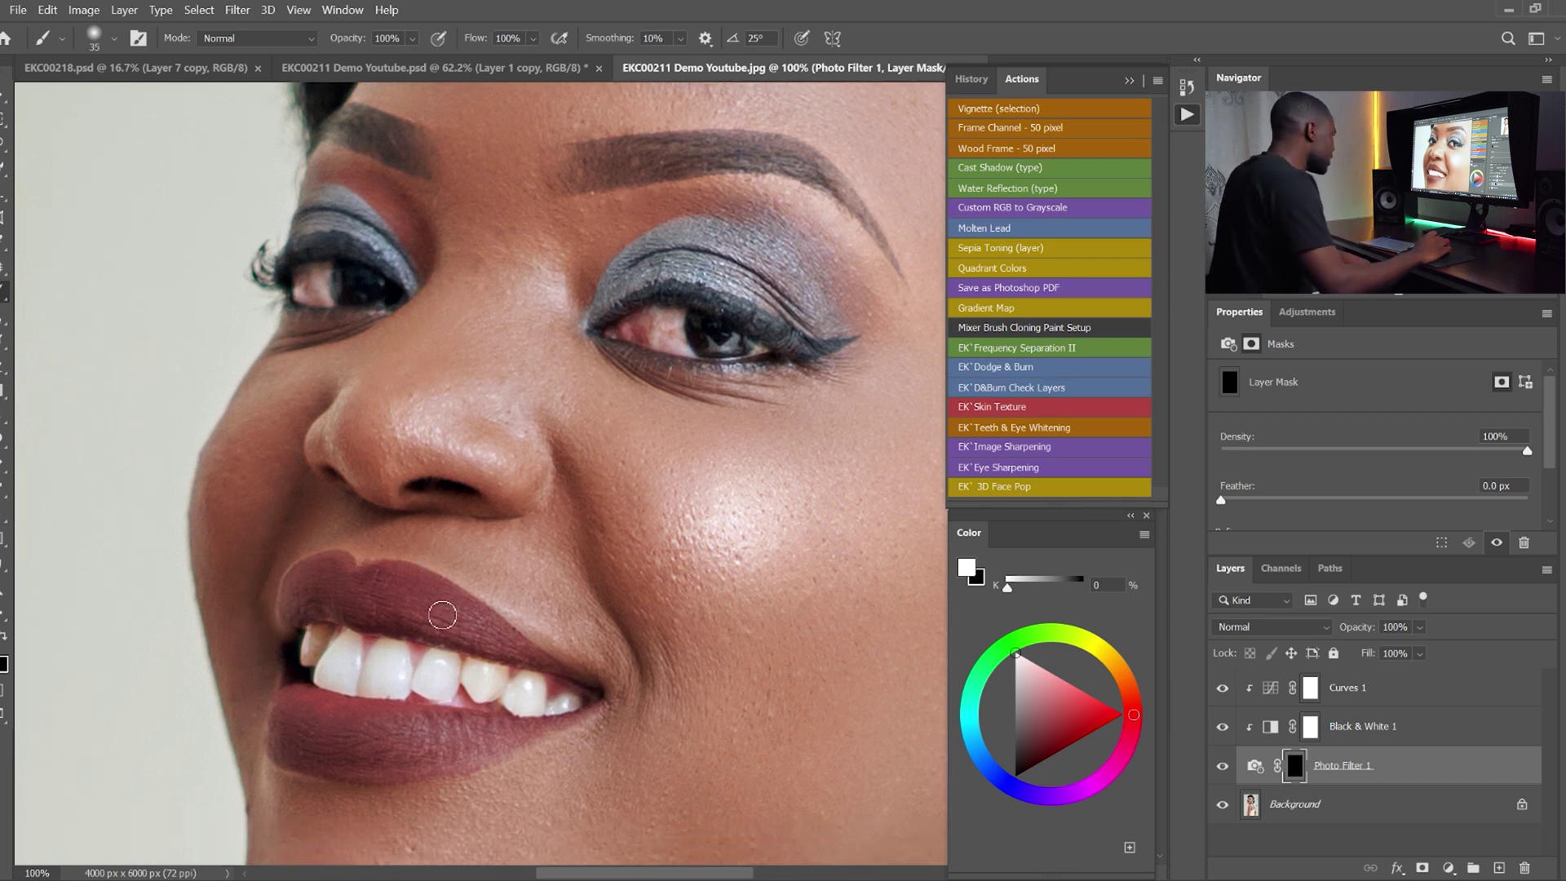
key("bracketright")
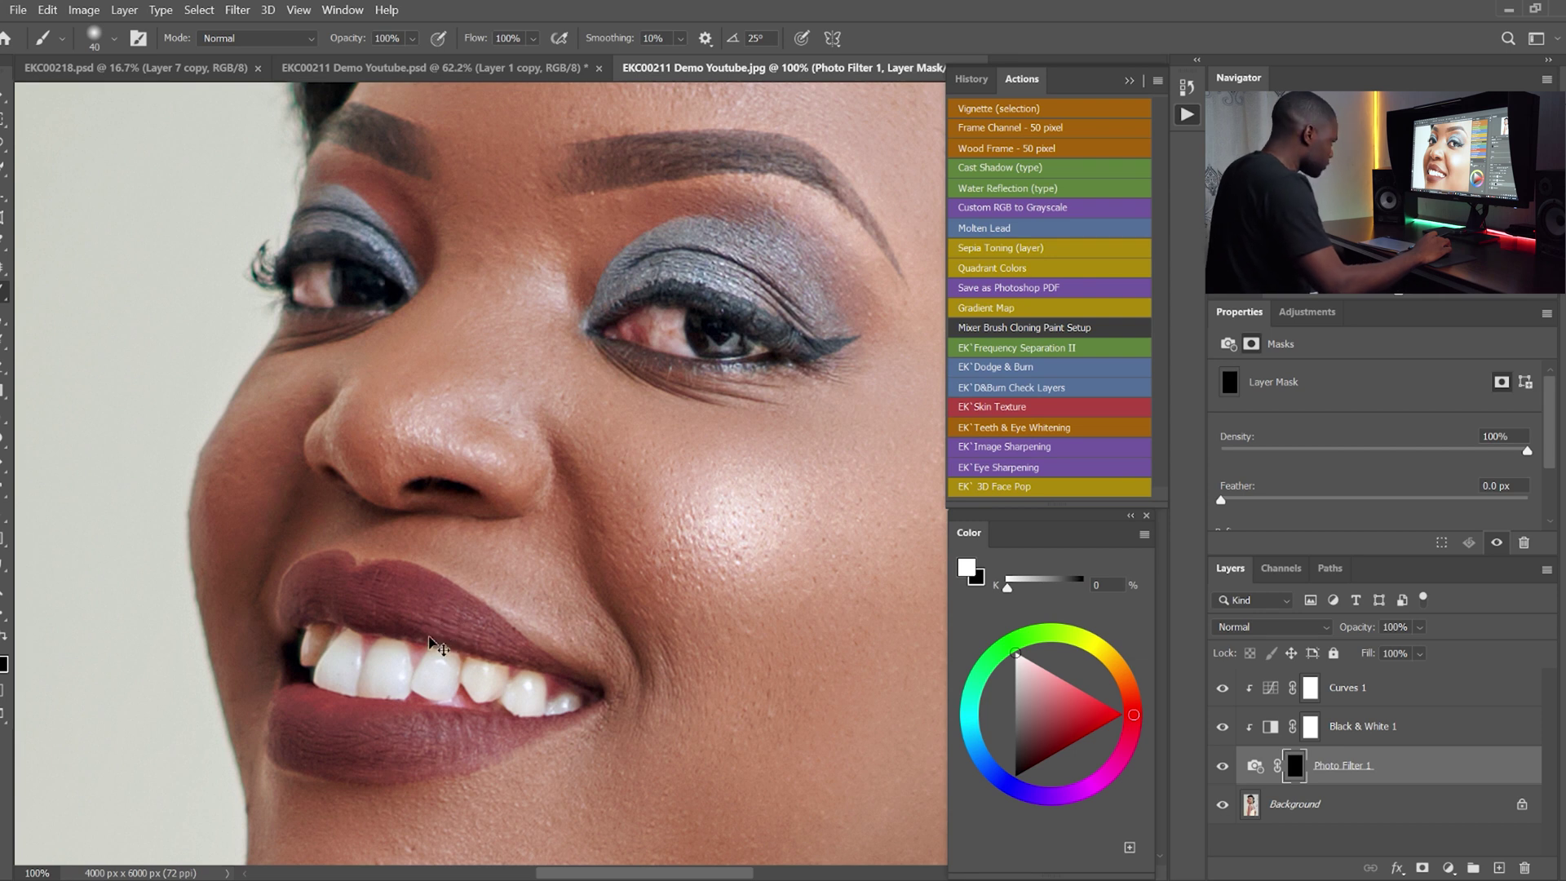
key("ctrl+plus")
scroll(399, 685, "down", 3)
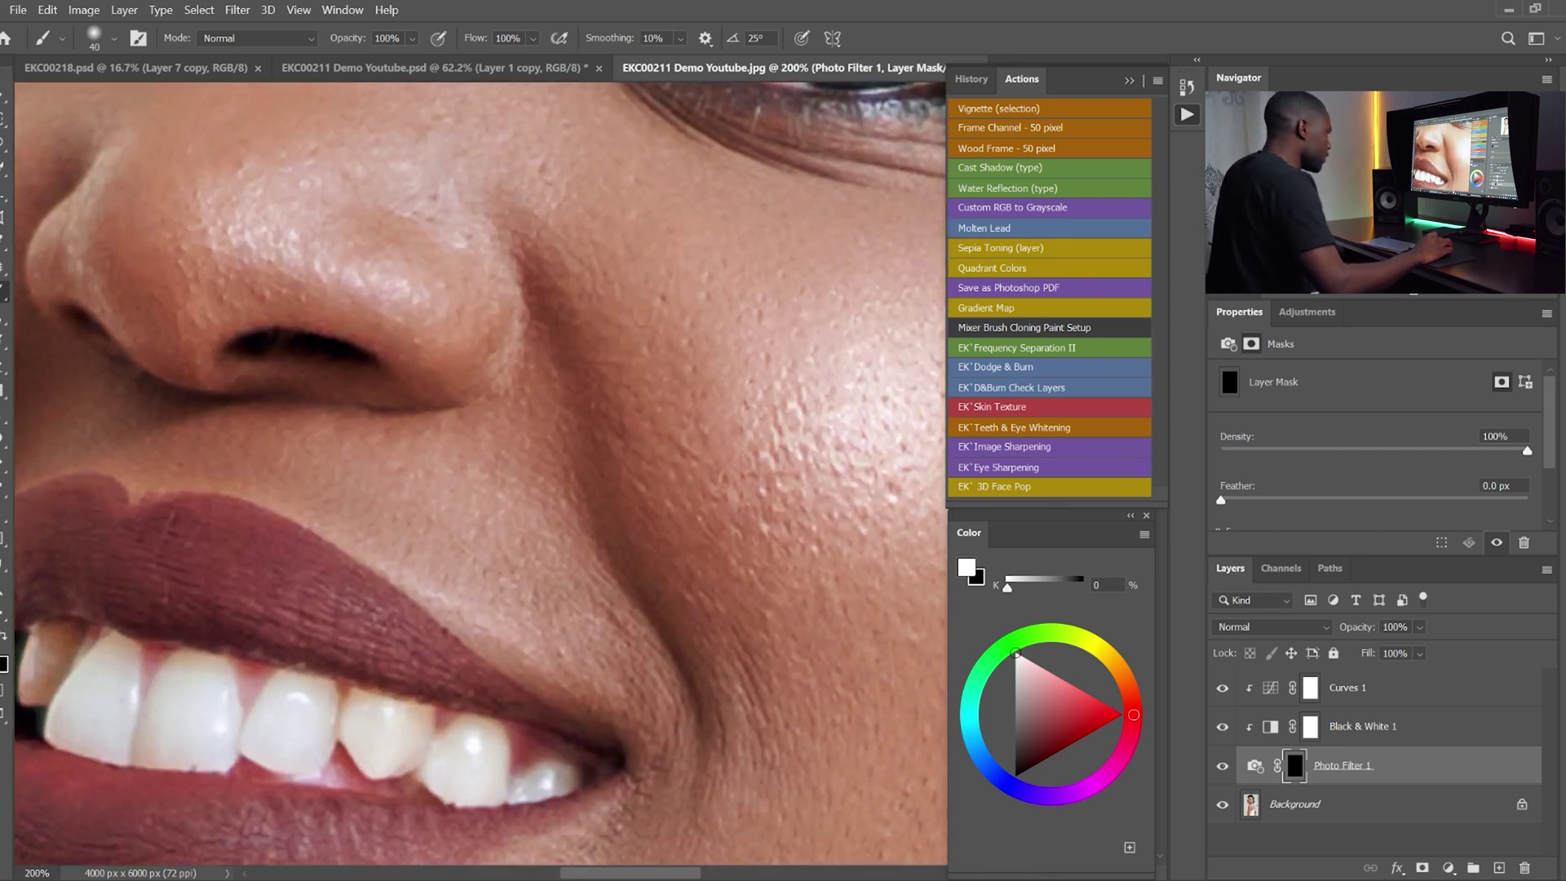
scroll(375, 652, "left", 5)
key("bracketleft")
key("bracketleft")
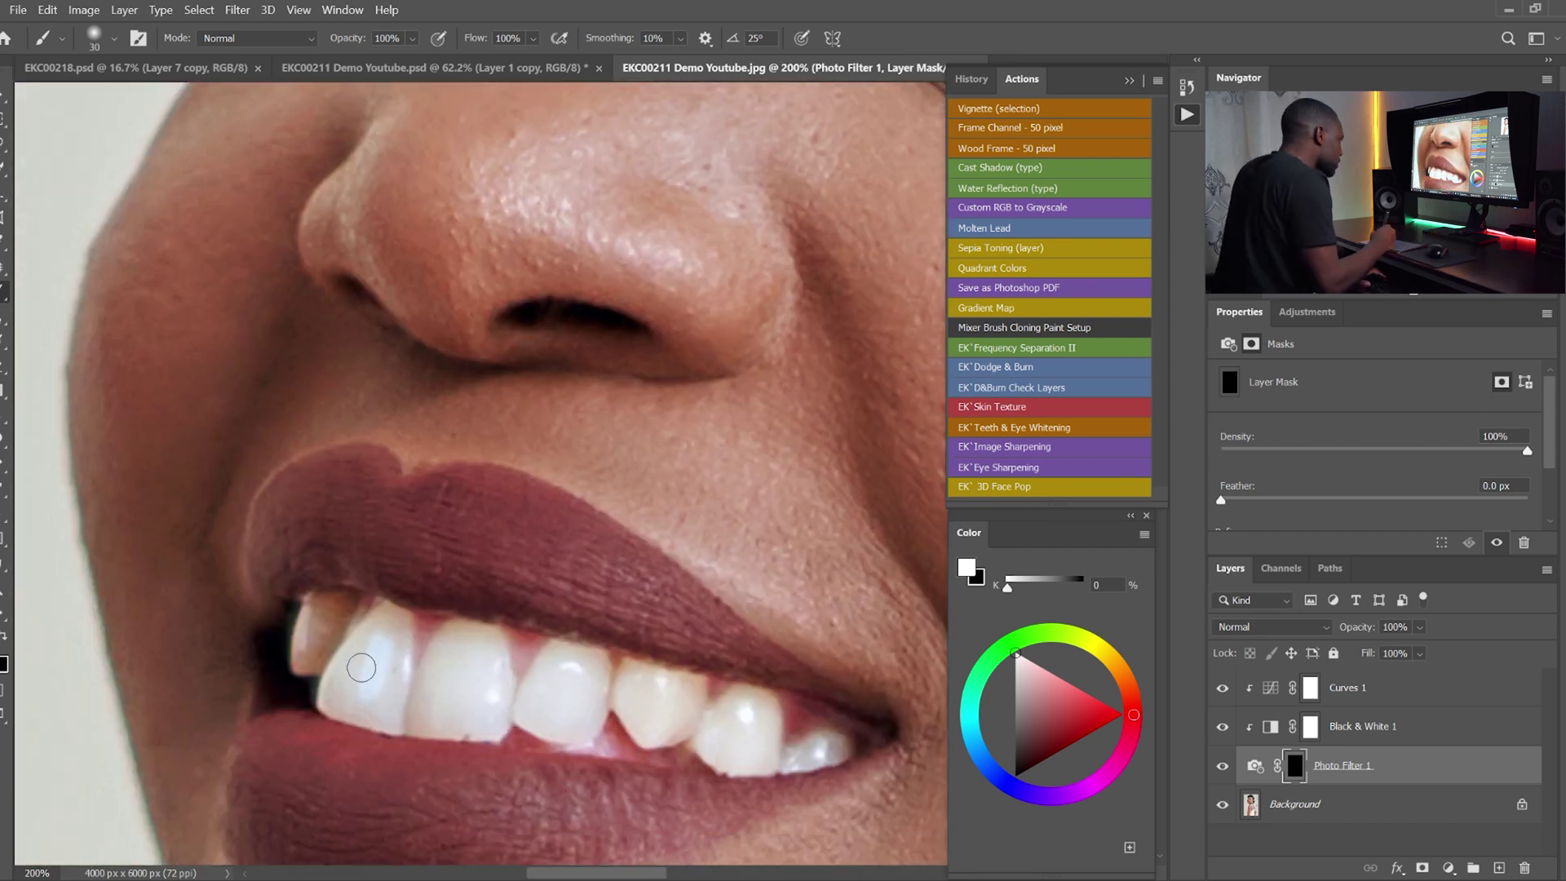
mouse_move(367, 642)
left_mouse_down()
mouse_move(336, 708)
mouse_move(345, 660)
mouse_move(333, 692)
mouse_move(380, 720)
mouse_move(385, 616)
mouse_move(334, 682)
mouse_move(376, 620)
mouse_move(400, 617)
mouse_move(391, 721)
mouse_move(374, 723)
mouse_move(471, 654)
mouse_move(464, 703)
mouse_move(449, 665)
mouse_move(434, 715)
mouse_move(439, 638)
mouse_move(414, 734)
mouse_move(486, 658)
mouse_move(445, 645)
mouse_move(458, 634)
mouse_move(494, 644)
mouse_move(441, 647)
mouse_move(497, 686)
mouse_move(496, 727)
mouse_move(425, 725)
mouse_move(572, 683)
mouse_move(558, 712)
mouse_move(562, 655)
mouse_move(547, 725)
mouse_move(592, 692)
mouse_move(593, 705)
mouse_move(564, 735)
mouse_move(515, 712)
mouse_move(564, 656)
mouse_move(685, 699)
mouse_move(654, 673)
mouse_move(675, 722)
mouse_move(620, 690)
mouse_move(744, 742)
mouse_move(726, 707)
mouse_move(756, 737)
mouse_move(745, 755)
mouse_move(737, 708)
left_mouse_up()
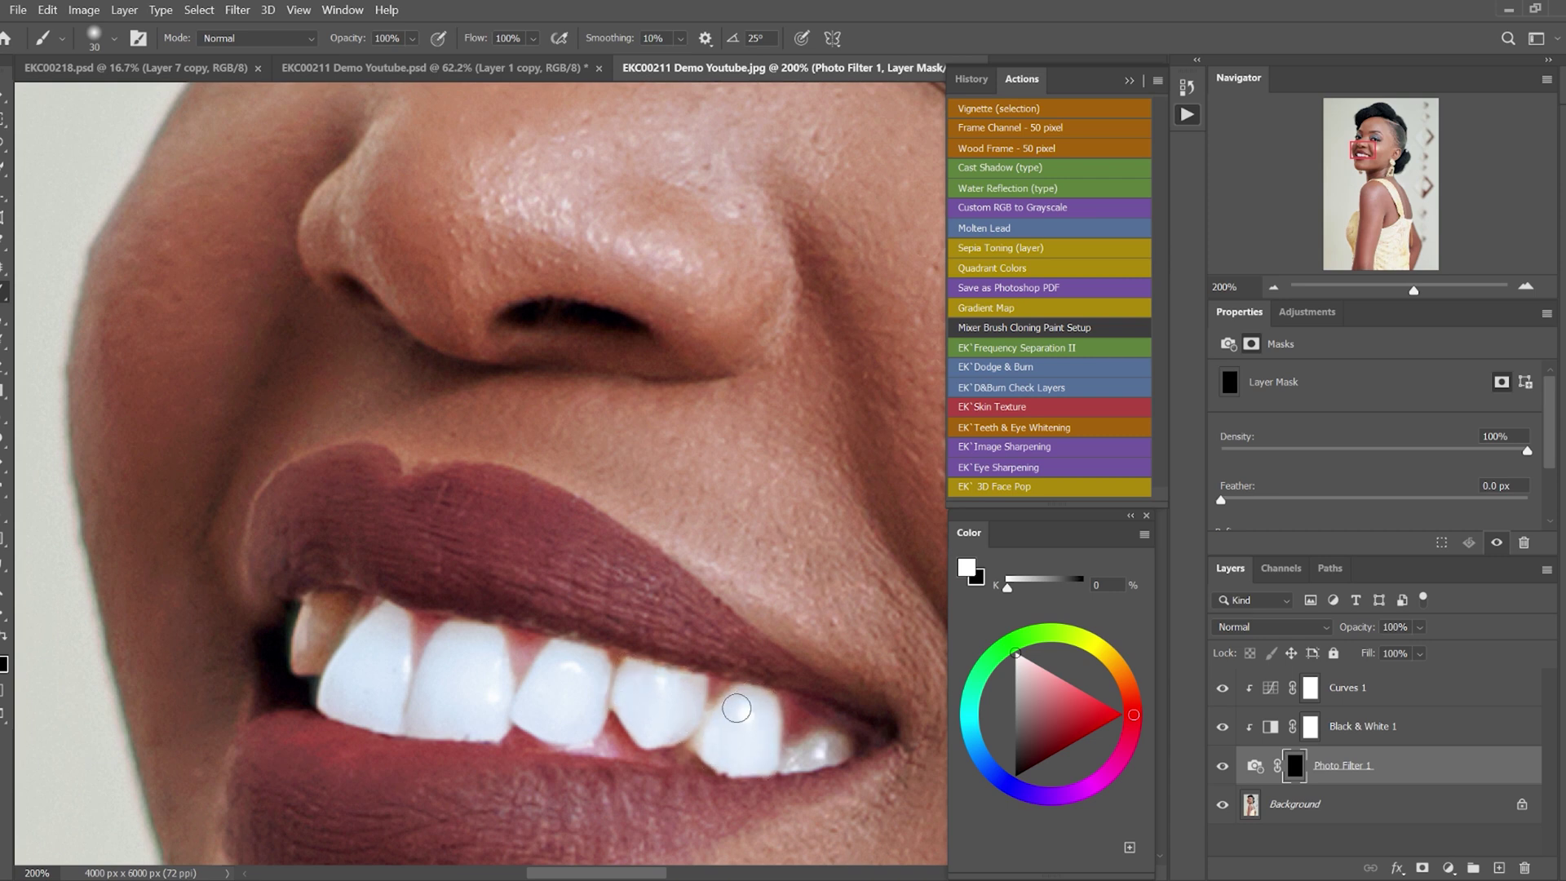
mouse_move(322, 644)
left_mouse_down()
mouse_move(310, 608)
mouse_move(327, 612)
left_mouse_up()
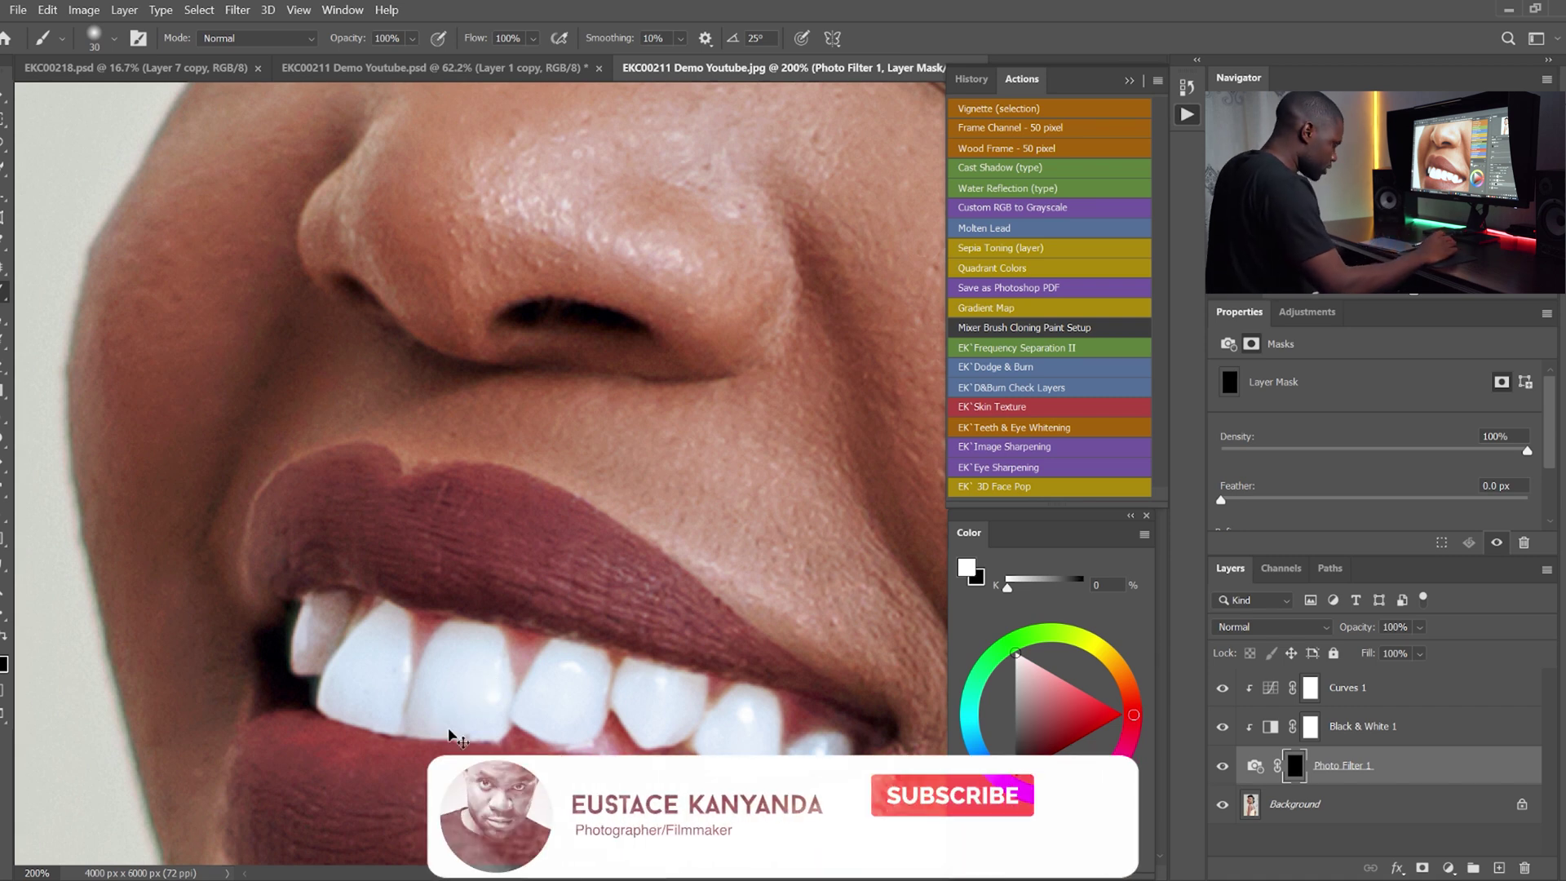
Step: Paint white over the whites of both eyes on the Photo Filter 1 mask with the 30 px brush
key("ctrl+minus")
scroll(652, 591, "down", 1)
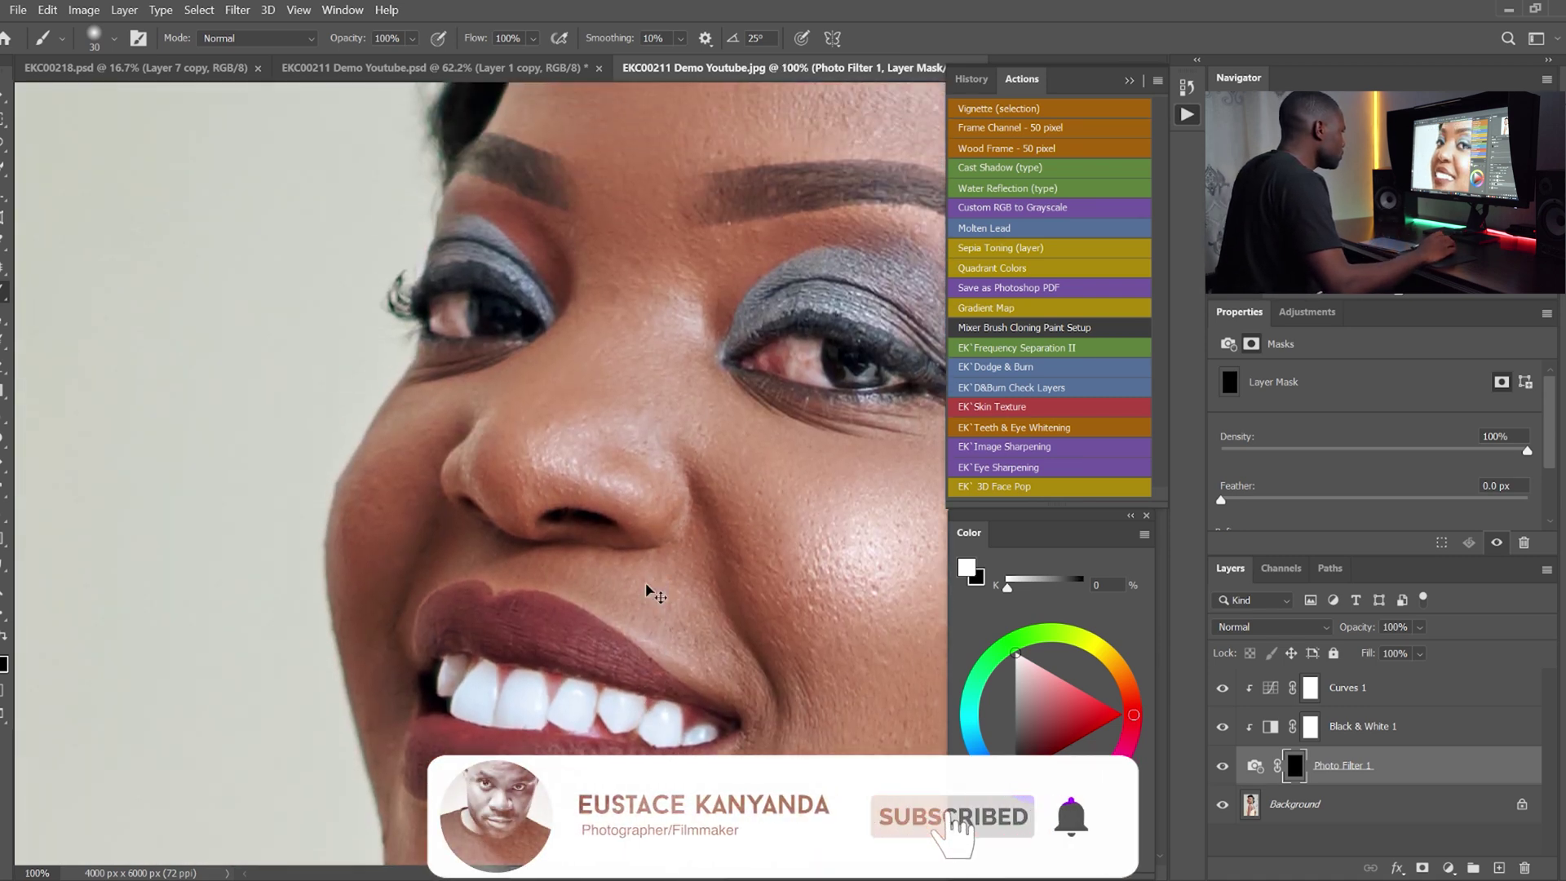
scroll(669, 583, "up", 2)
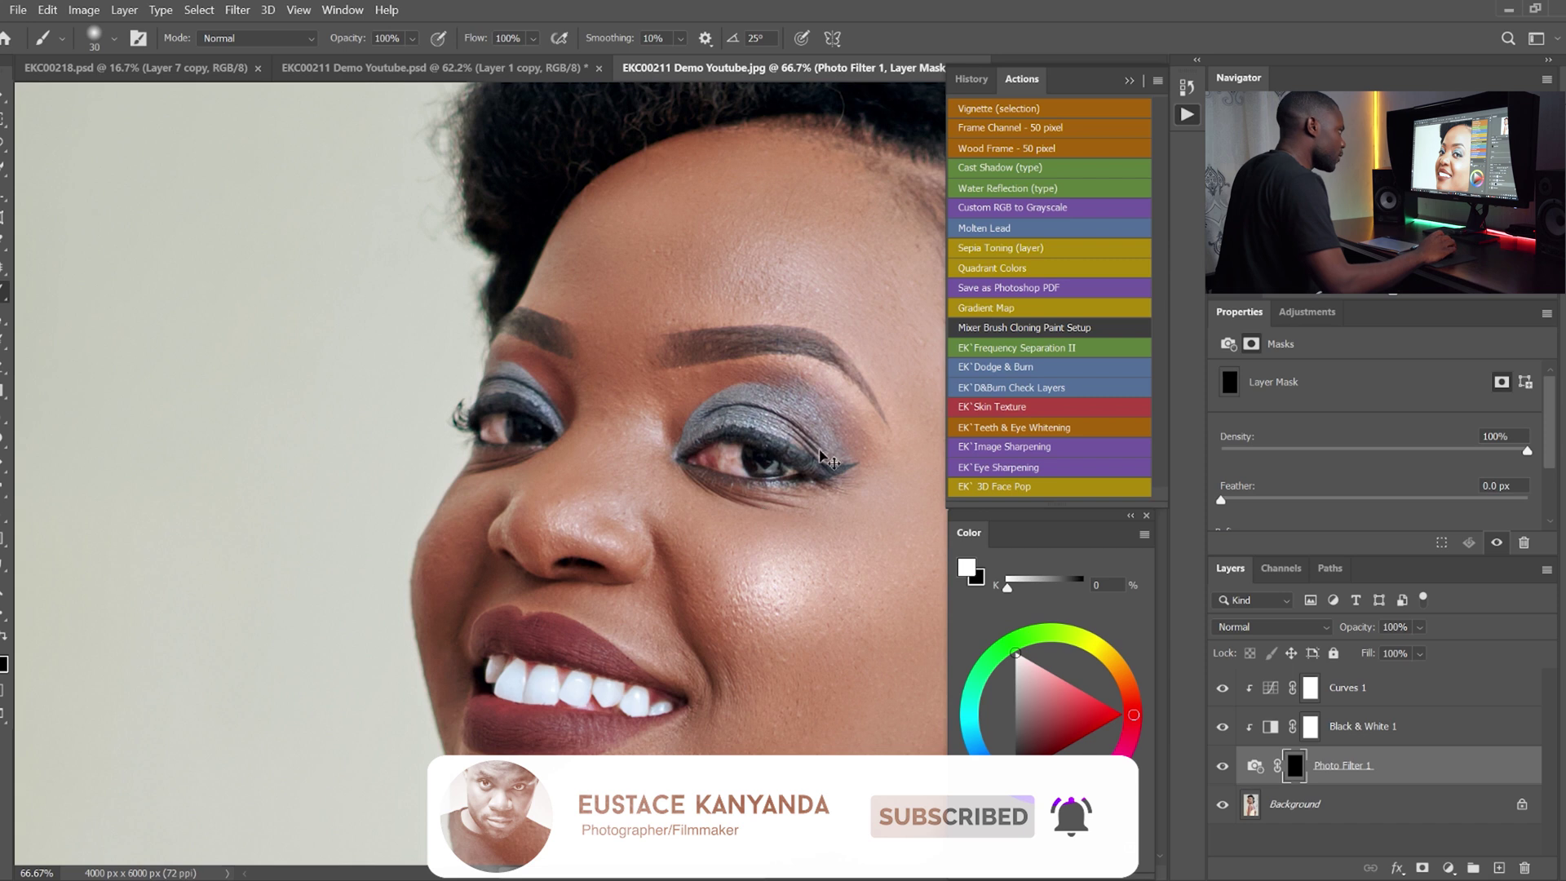
key("ctrl+plus")
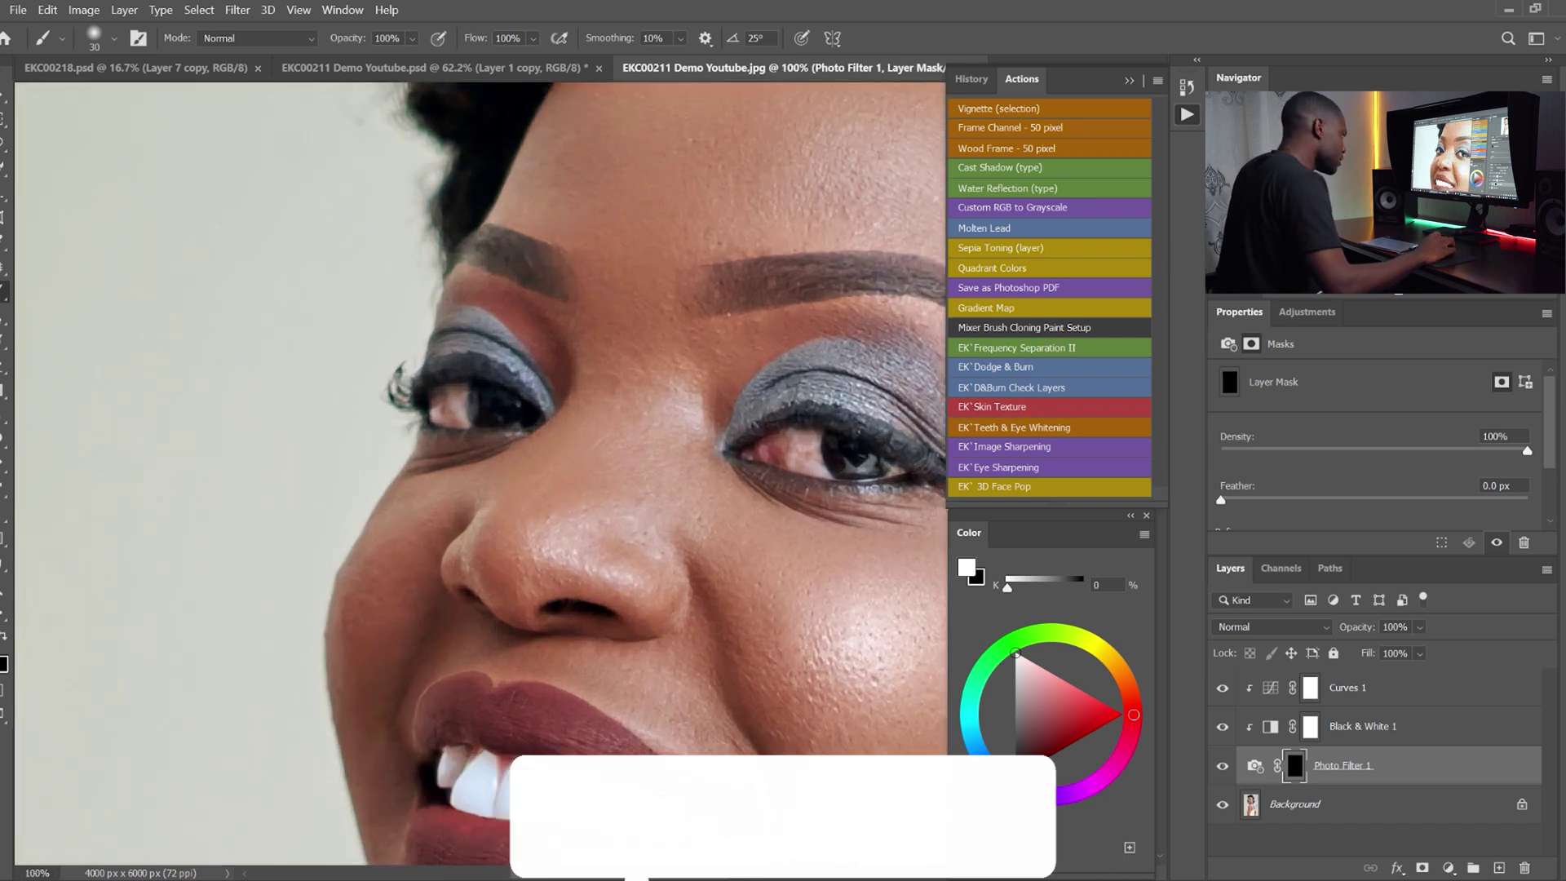
scroll(745, 426, "up", 3)
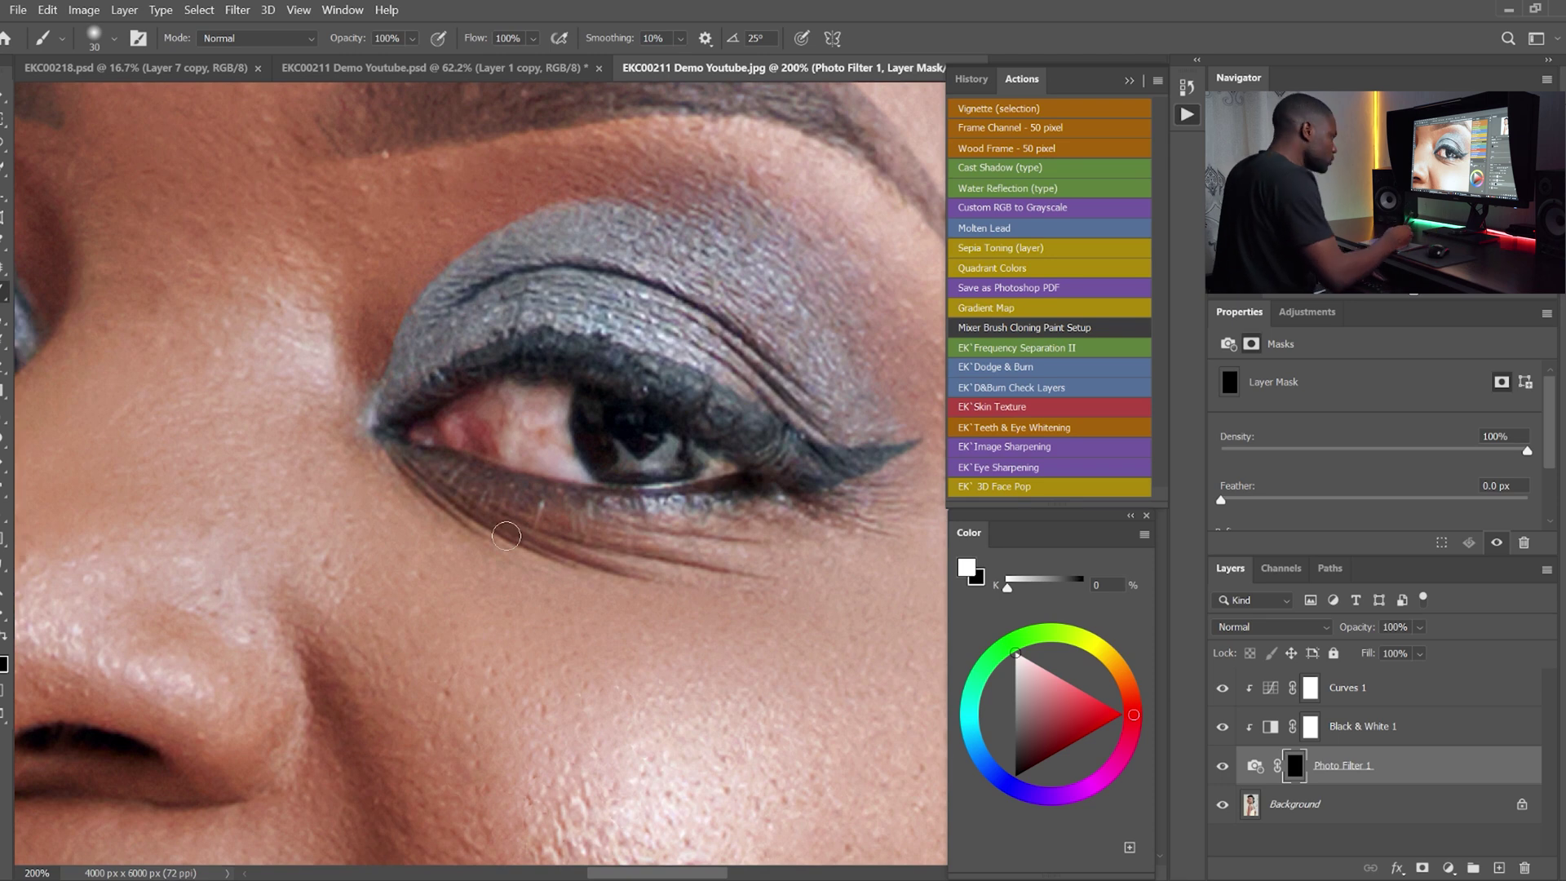
mouse_move(502, 428)
left_mouse_down()
mouse_move(545, 407)
mouse_move(549, 447)
mouse_move(552, 398)
mouse_move(546, 432)
mouse_move(550, 404)
mouse_move(495, 423)
mouse_move(485, 391)
mouse_move(442, 432)
mouse_move(498, 435)
mouse_move(469, 440)
mouse_move(540, 464)
mouse_move(510, 457)
mouse_move(551, 458)
mouse_move(552, 427)
mouse_move(555, 457)
mouse_move(559, 391)
mouse_move(502, 393)
left_mouse_up()
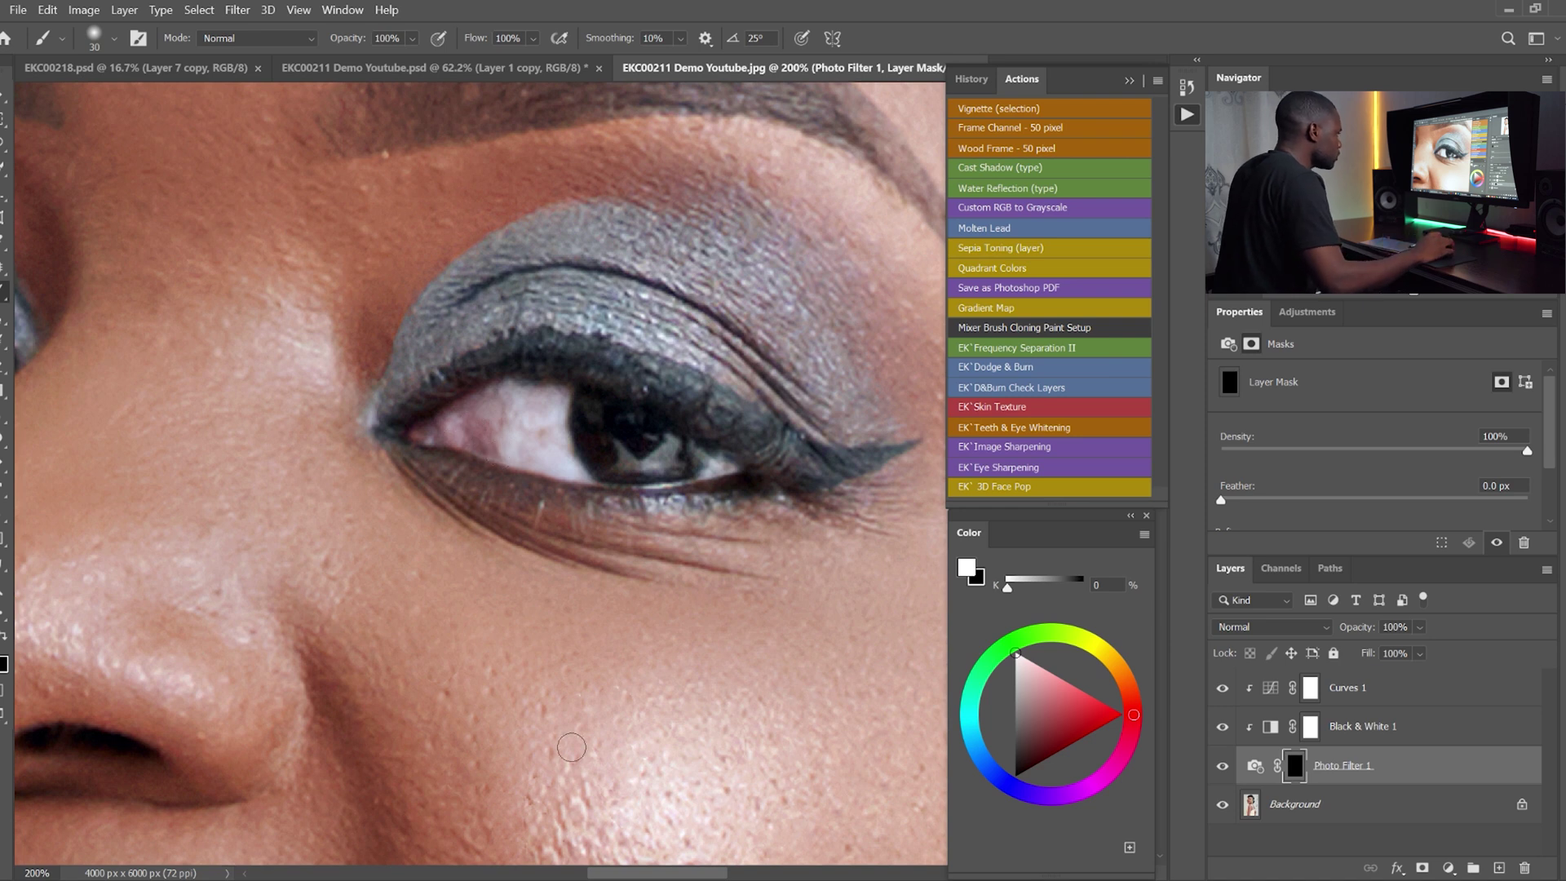
left_click_drag(627, 872, 536, 874)
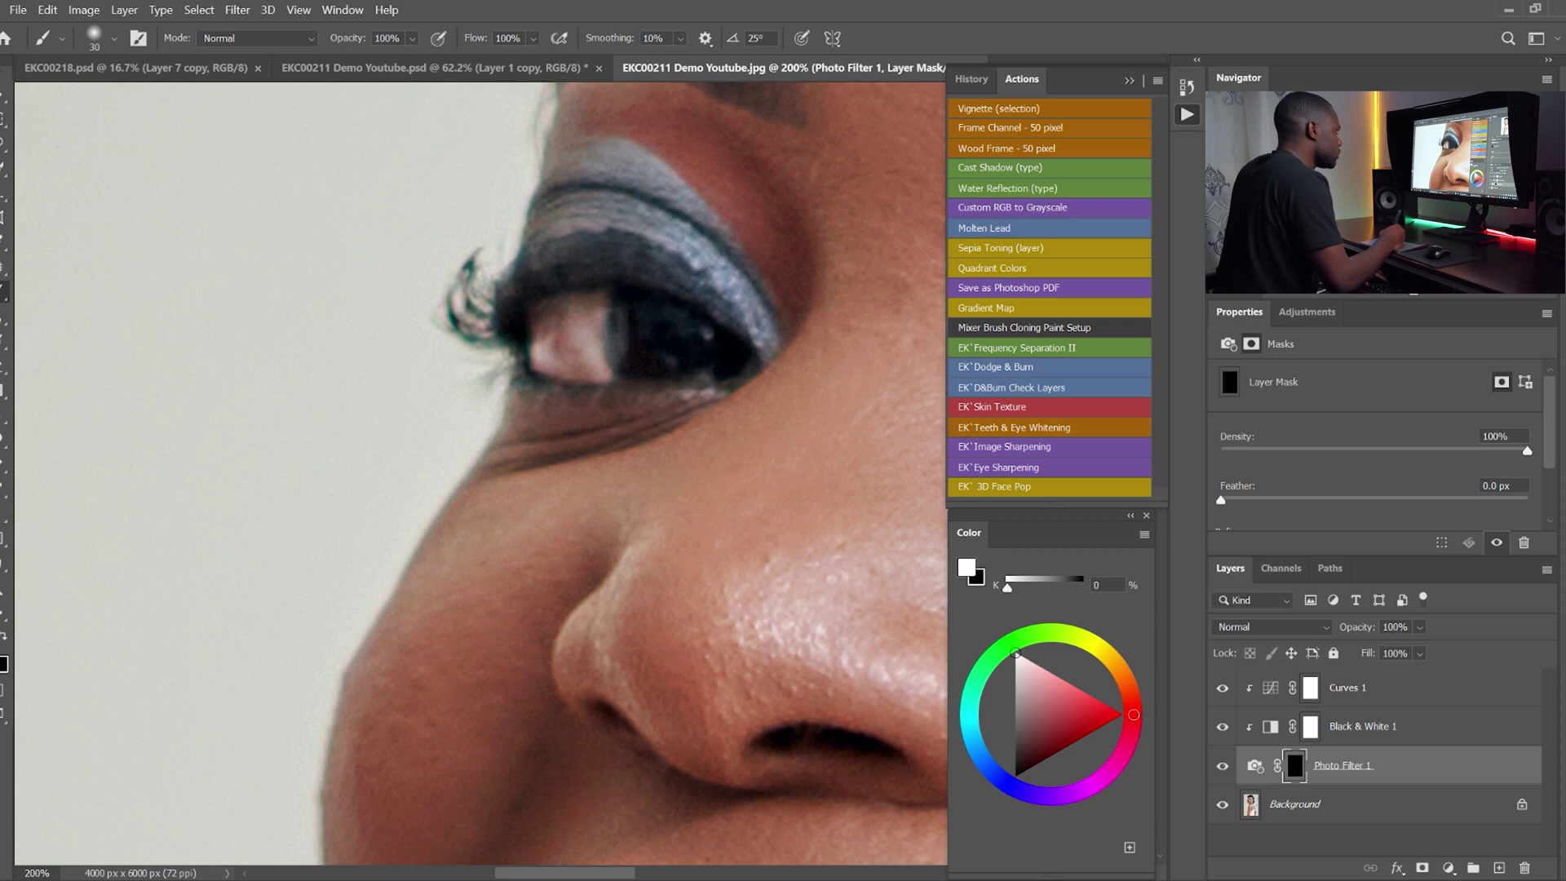
mouse_move(558, 346)
left_mouse_down()
mouse_move(563, 323)
mouse_move(543, 357)
mouse_move(581, 367)
mouse_move(590, 346)
mouse_move(568, 326)
left_mouse_up()
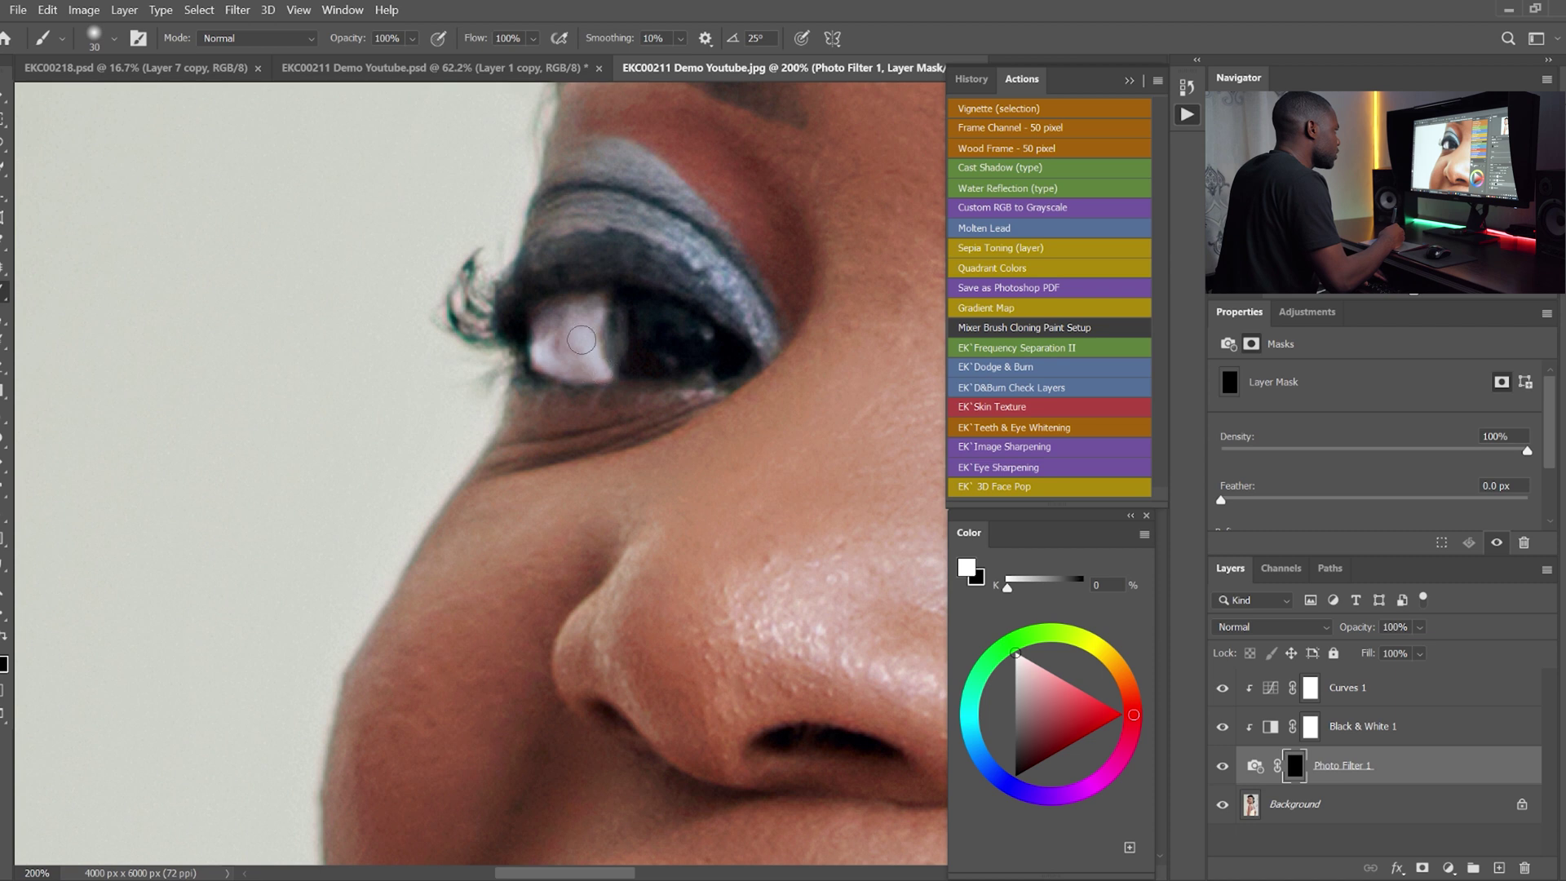
Step: Paint white over the outer corner of the eye on the portrait's left side, on the Photo Filter 1 mask
left_click_drag(543, 320, 539, 364)
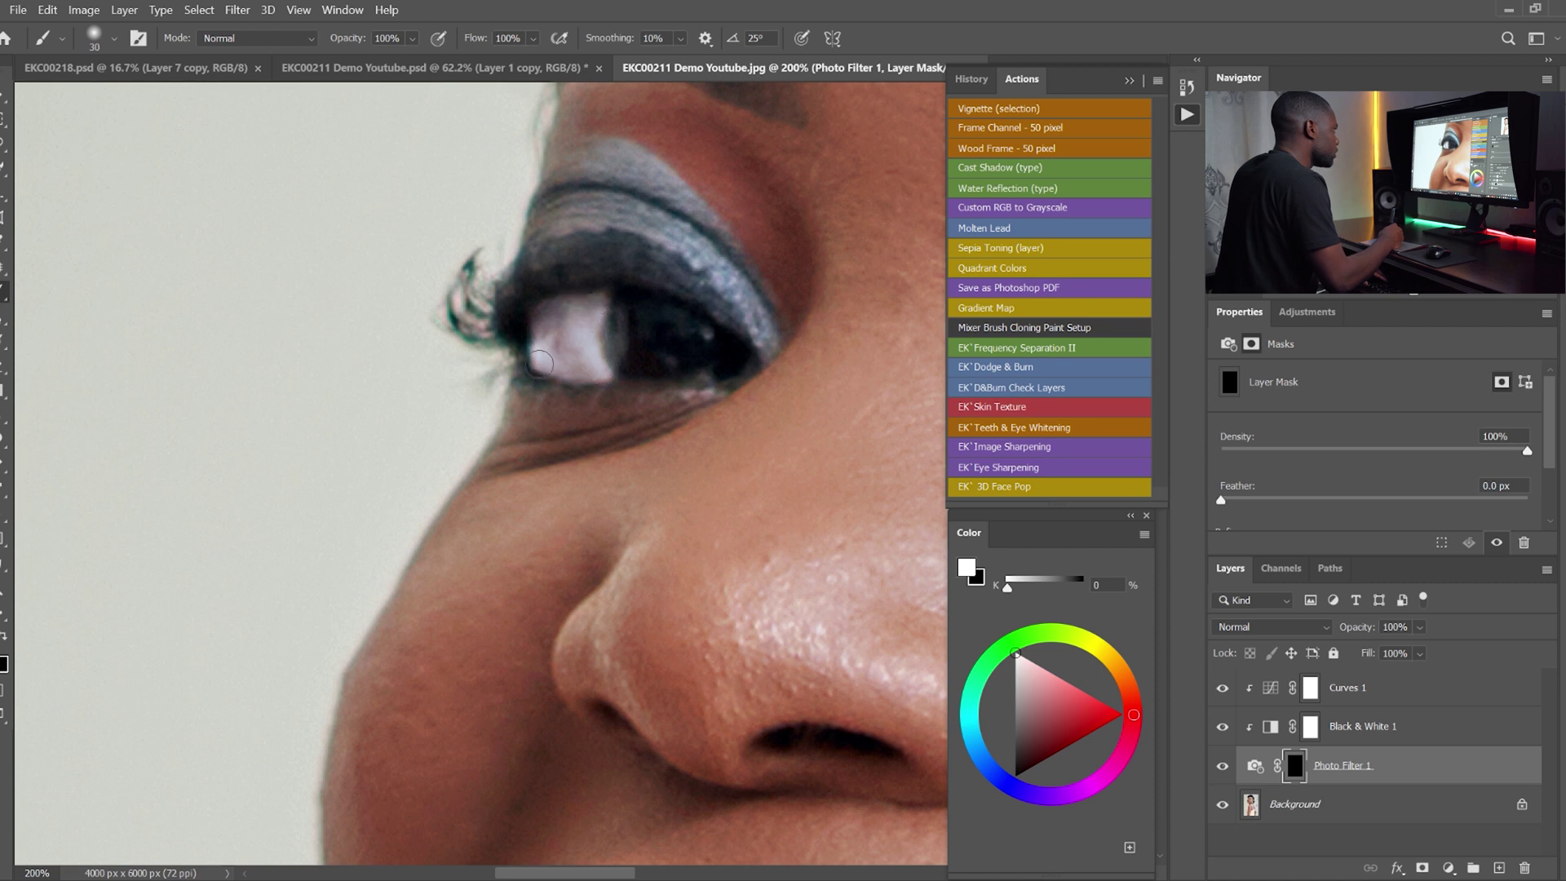
key("ctrl+minus")
key("ctrl+minus")
key("ctrl+minus")
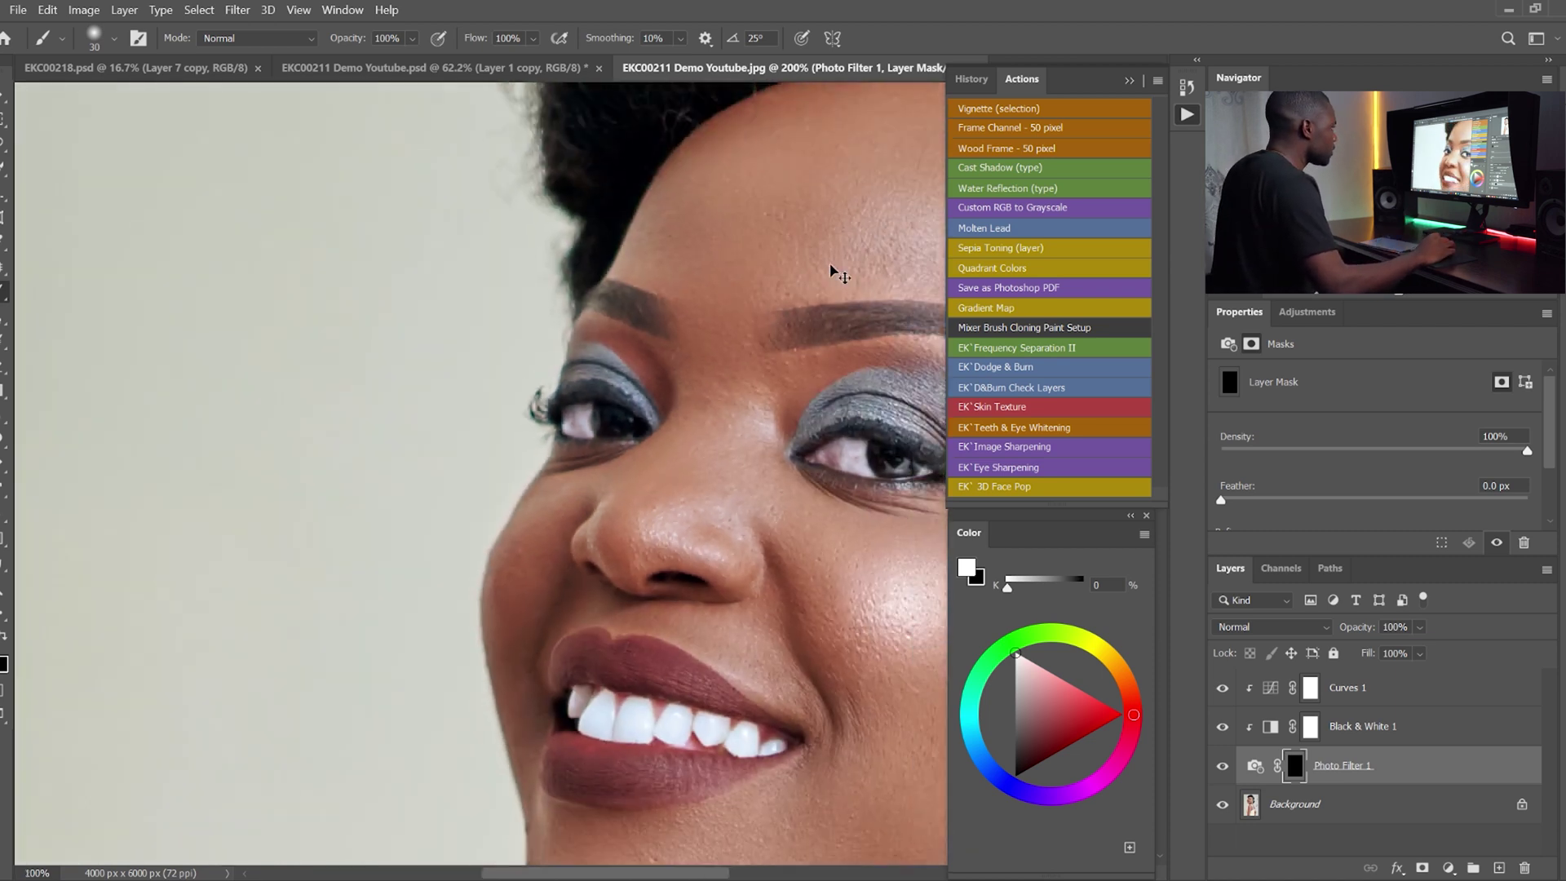
mouse_move(561, 879)
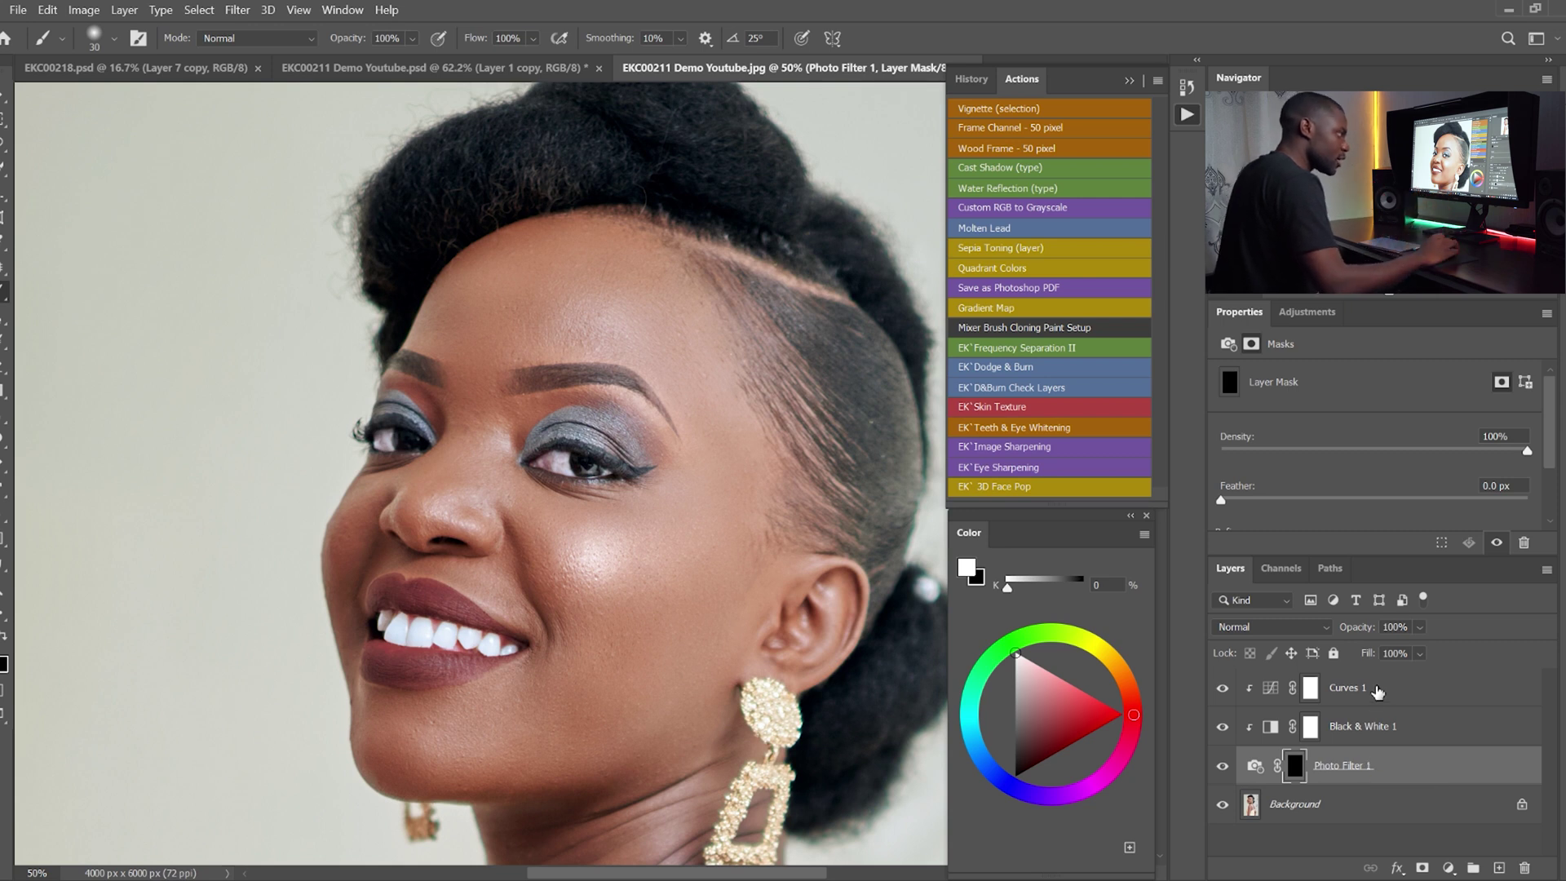
Step: Group the Curves 1, Black & White 1 and Photo Filter 1 layers and toggle the group's visibility to compare before and after
left_click(1377, 691)
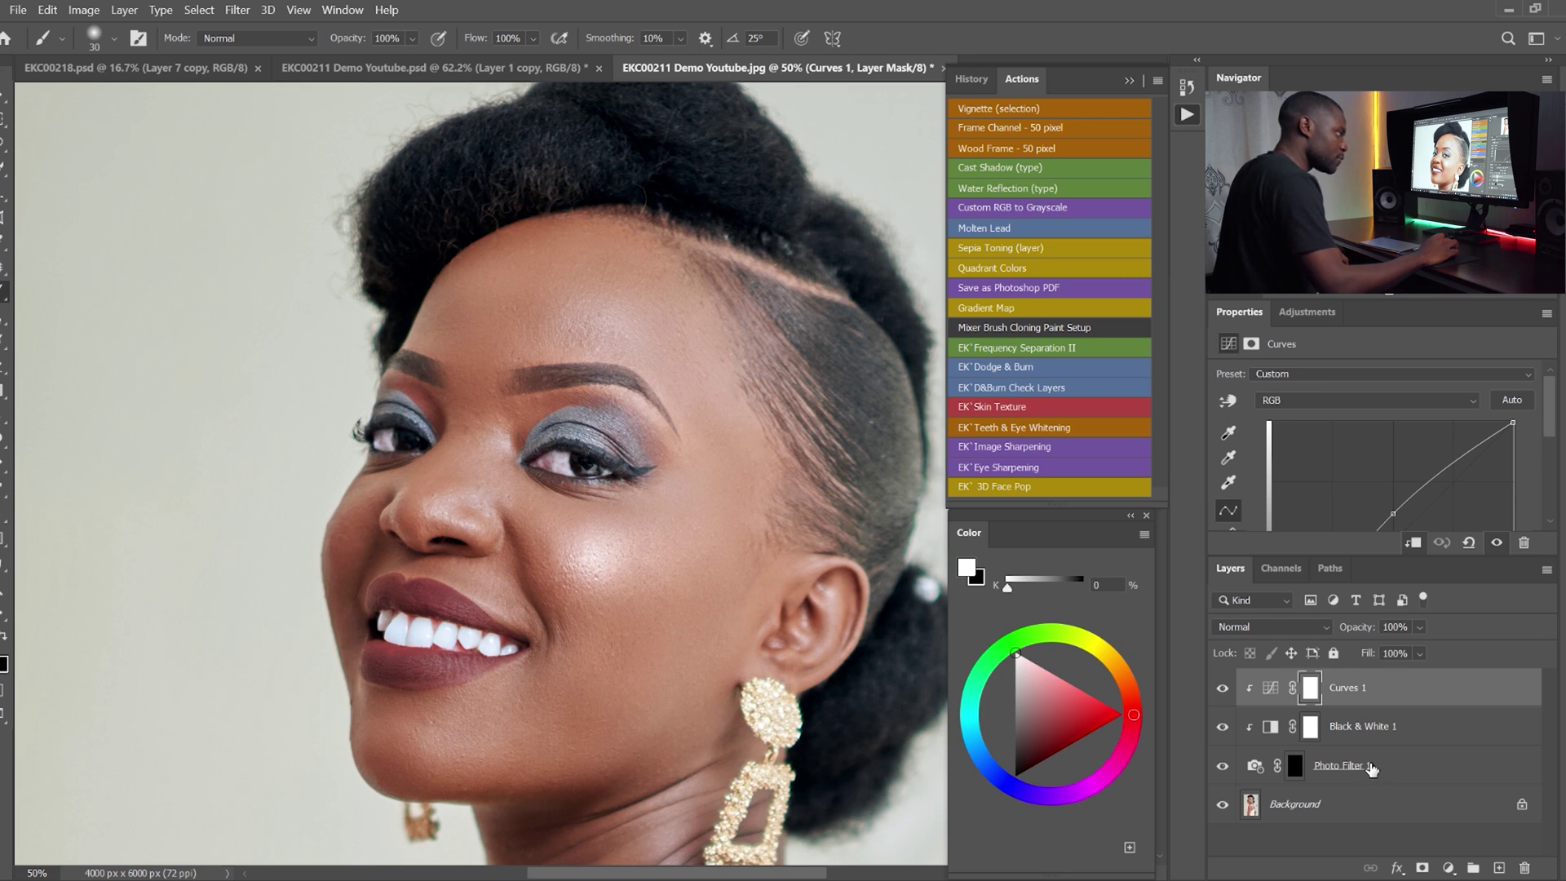
left_click(1371, 768, "shift")
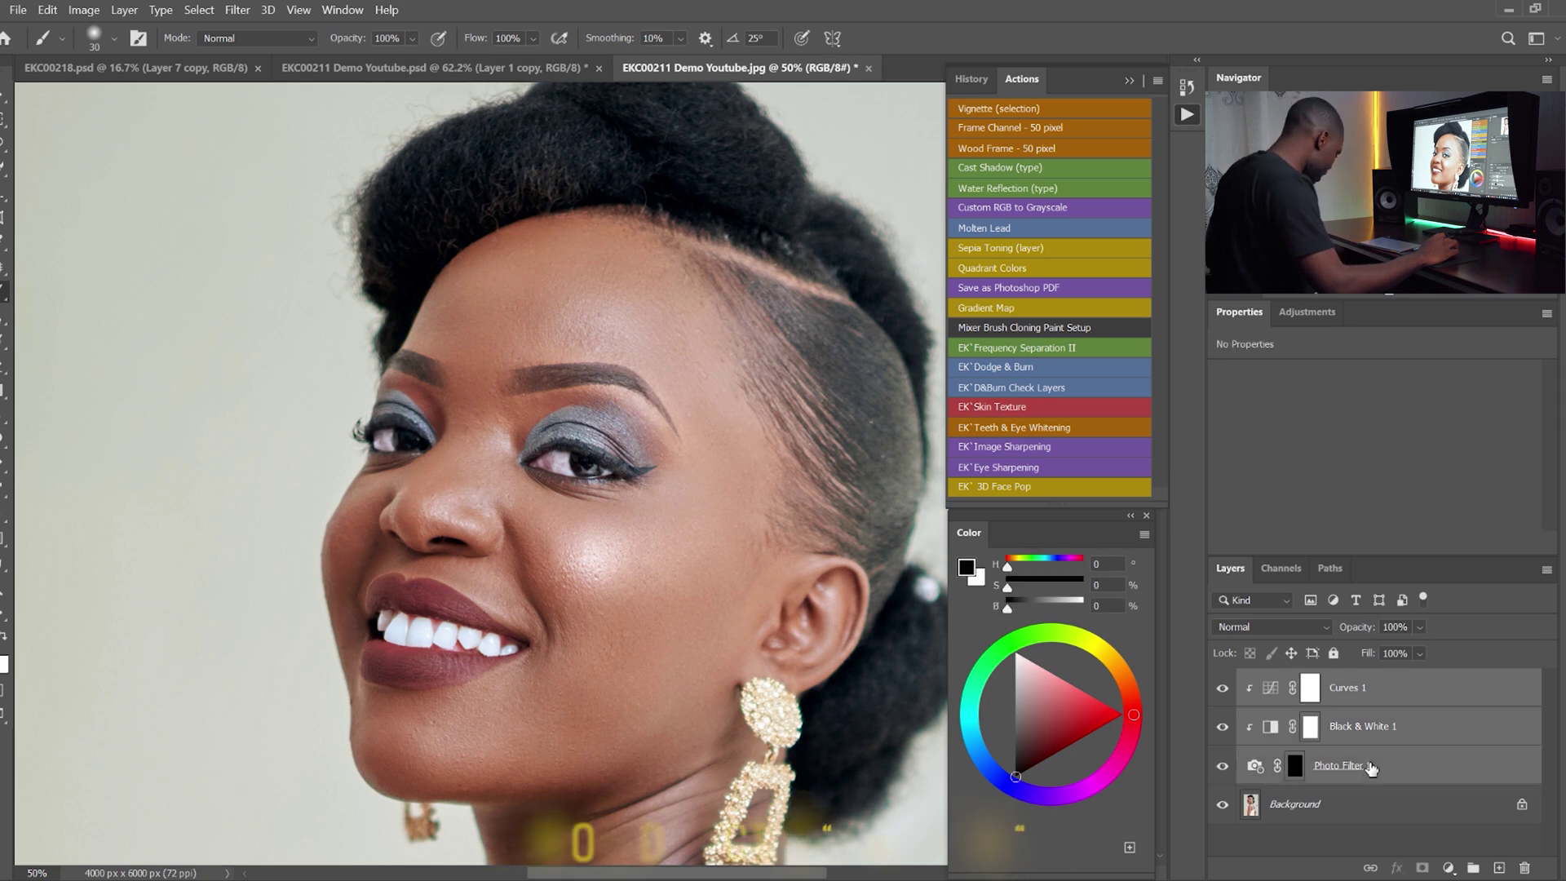
key("ctrl+g")
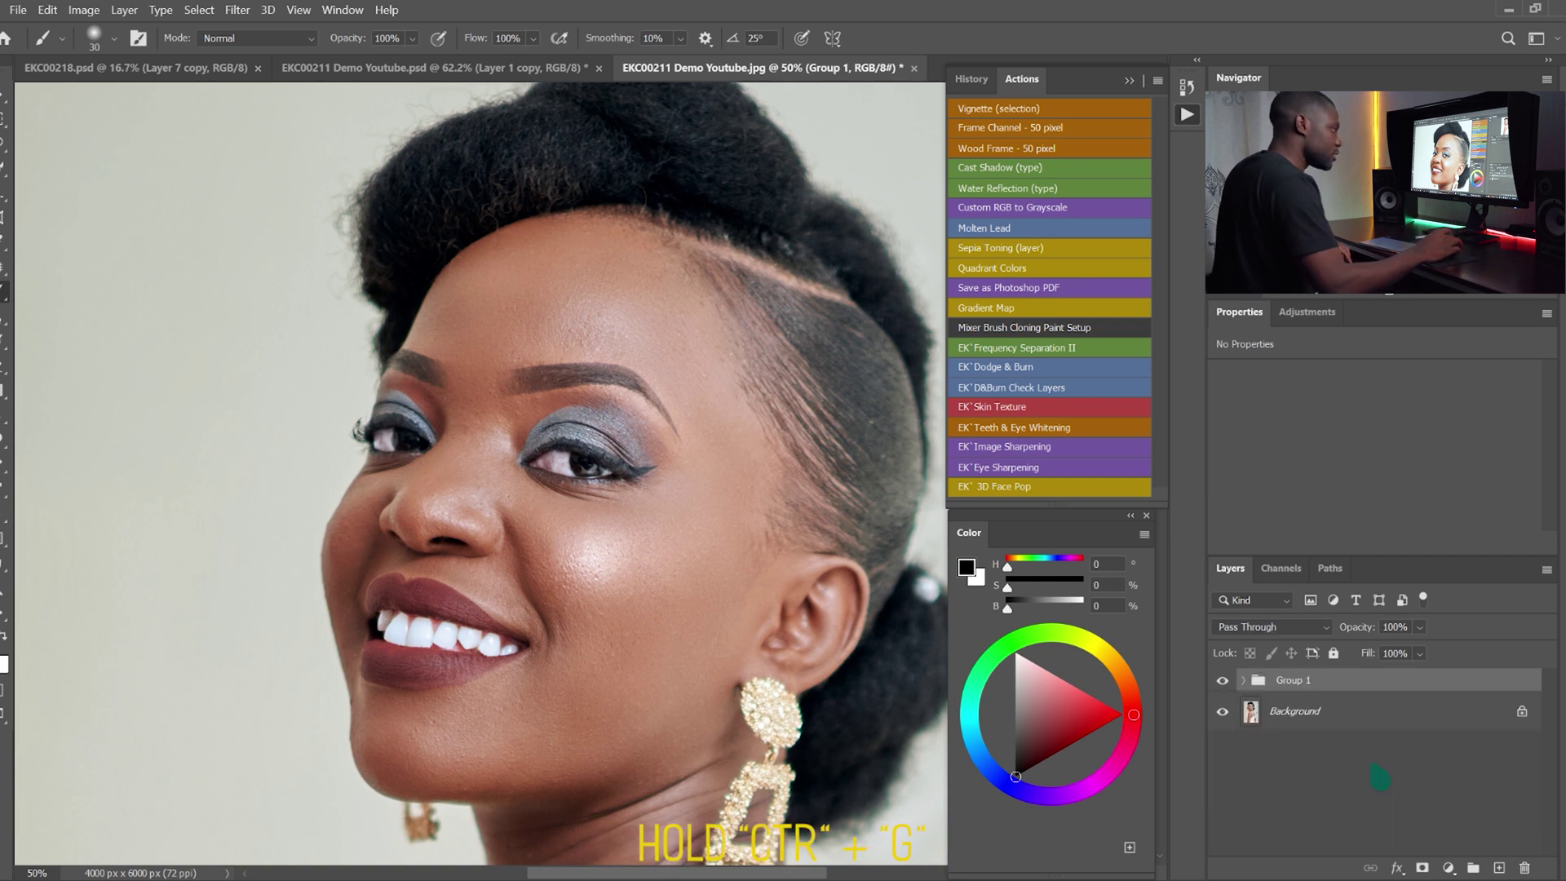
left_click(1222, 682)
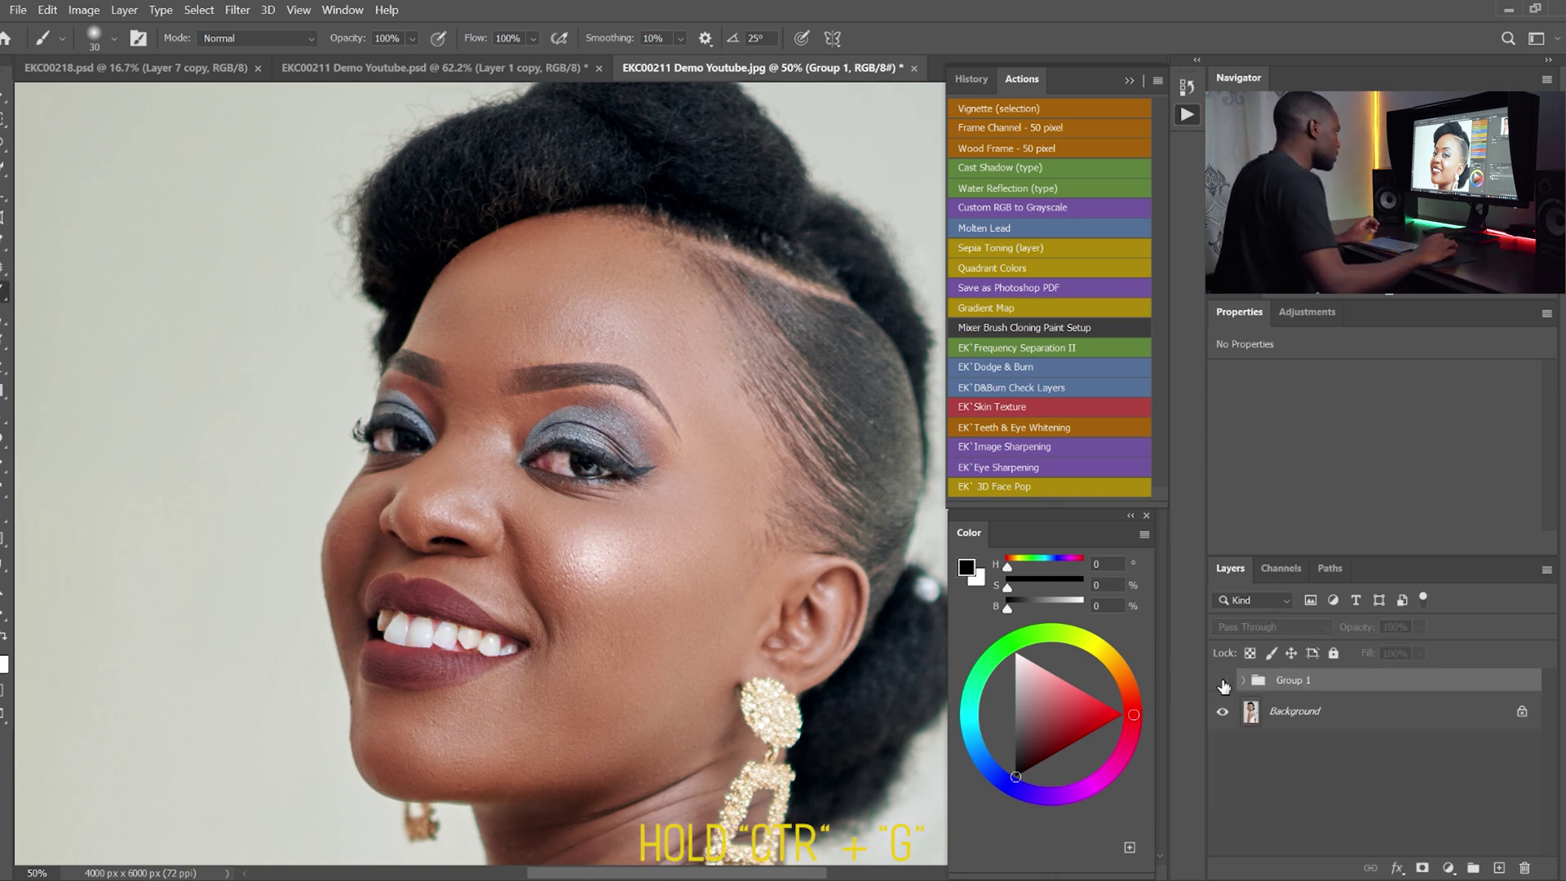
left_click(1223, 682)
left_click(1222, 681)
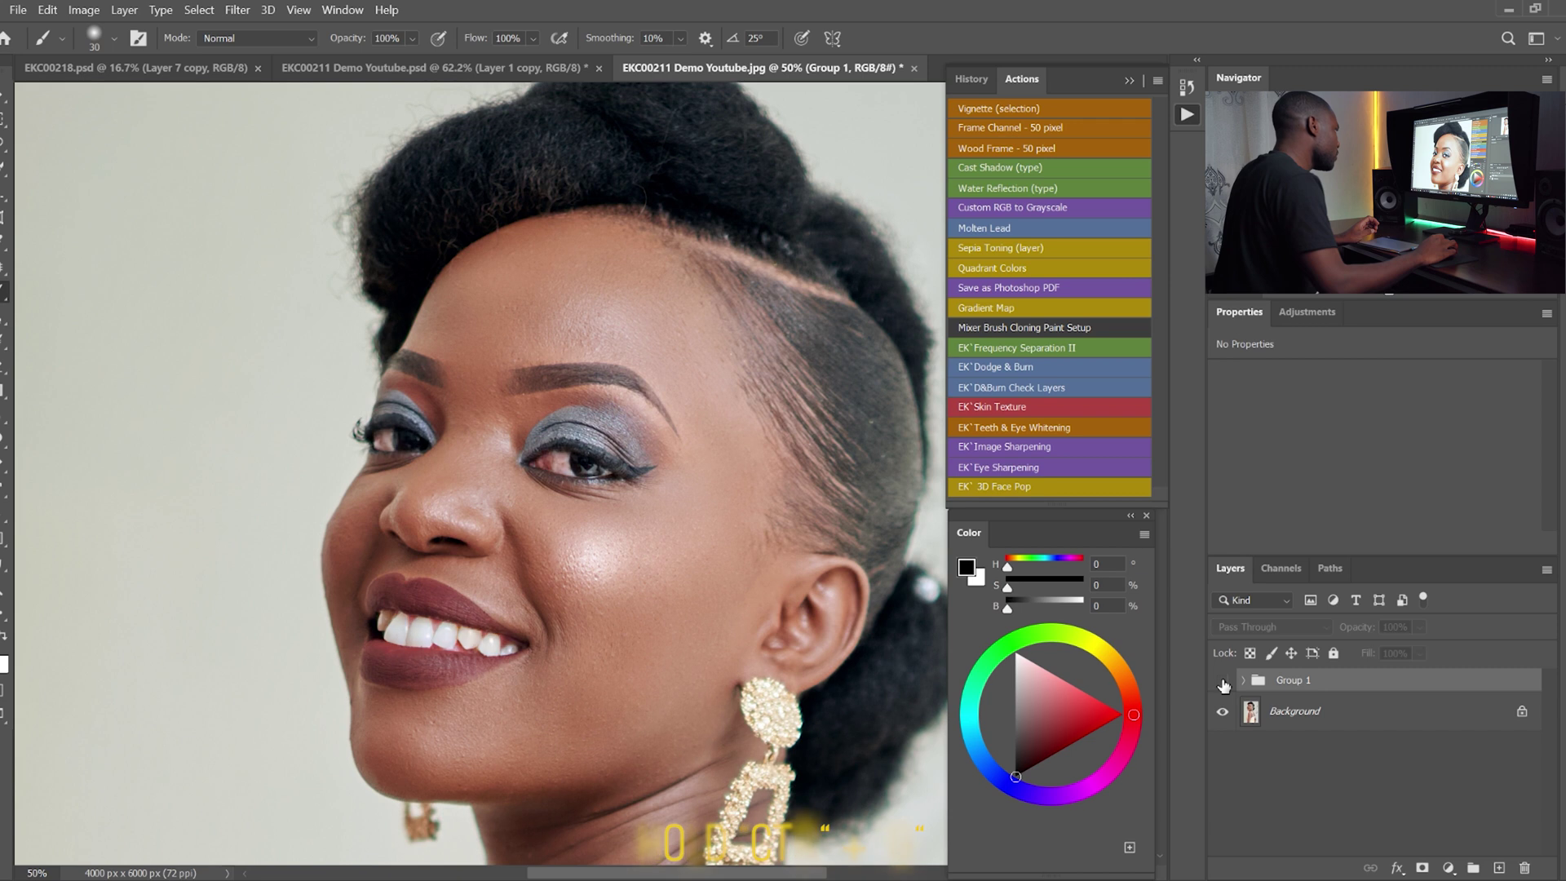
left_click(1222, 682)
Step: Try duplicating Group 1 to strengthen the whitening effect on the teeth and eyes
key("z")
left_click_drag(484, 620, 710, 610)
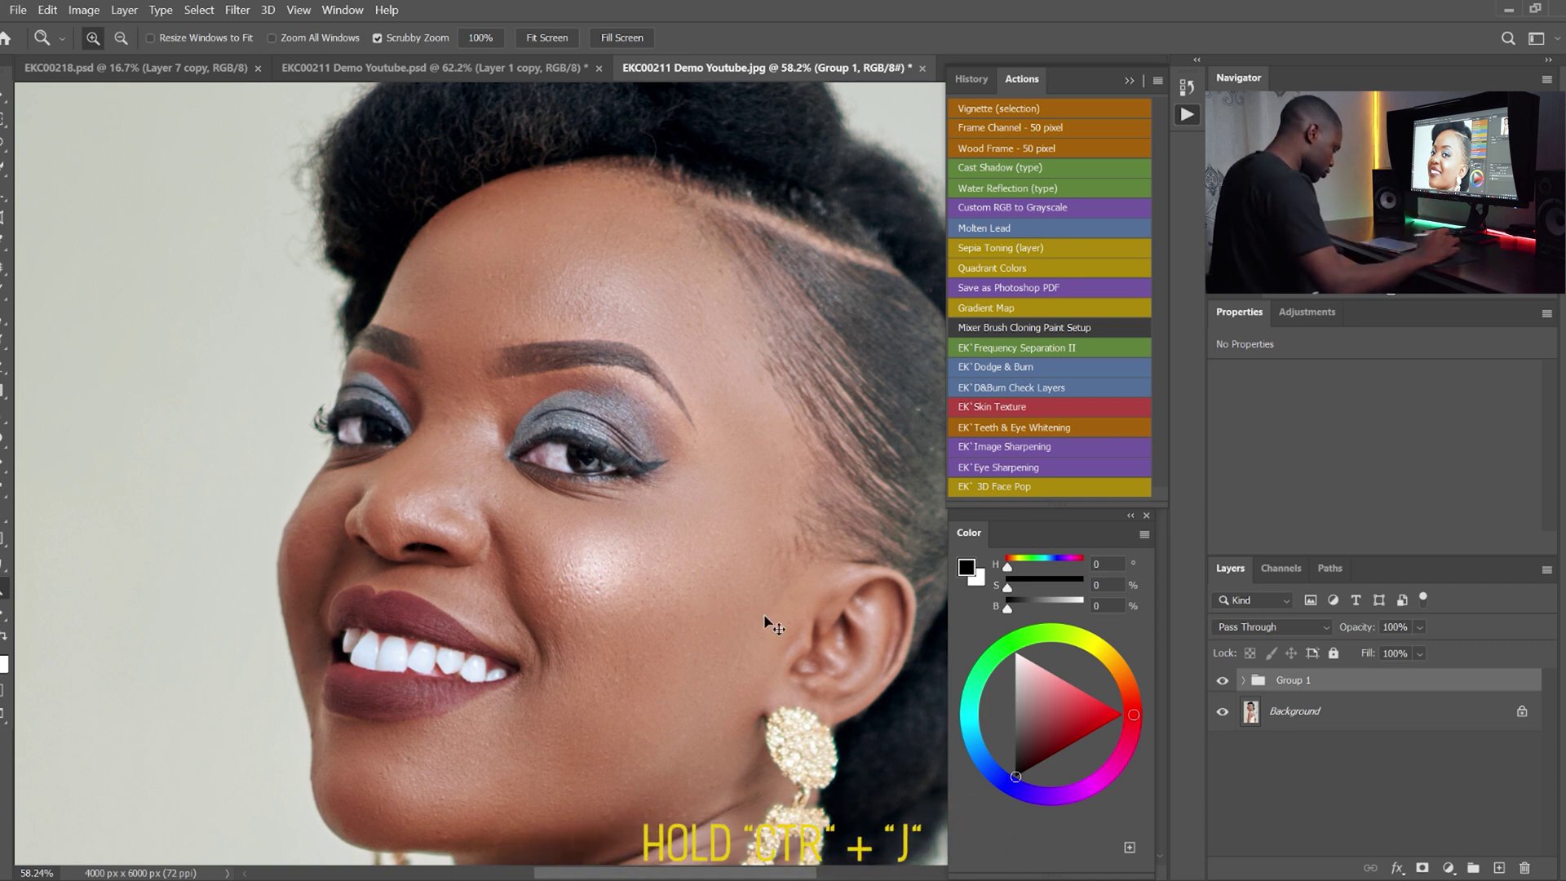
key("ctrl+j")
key("ctrl+0")
key("ctrl+plus")
key("ctrl+plus")
key("ctrl+plus")
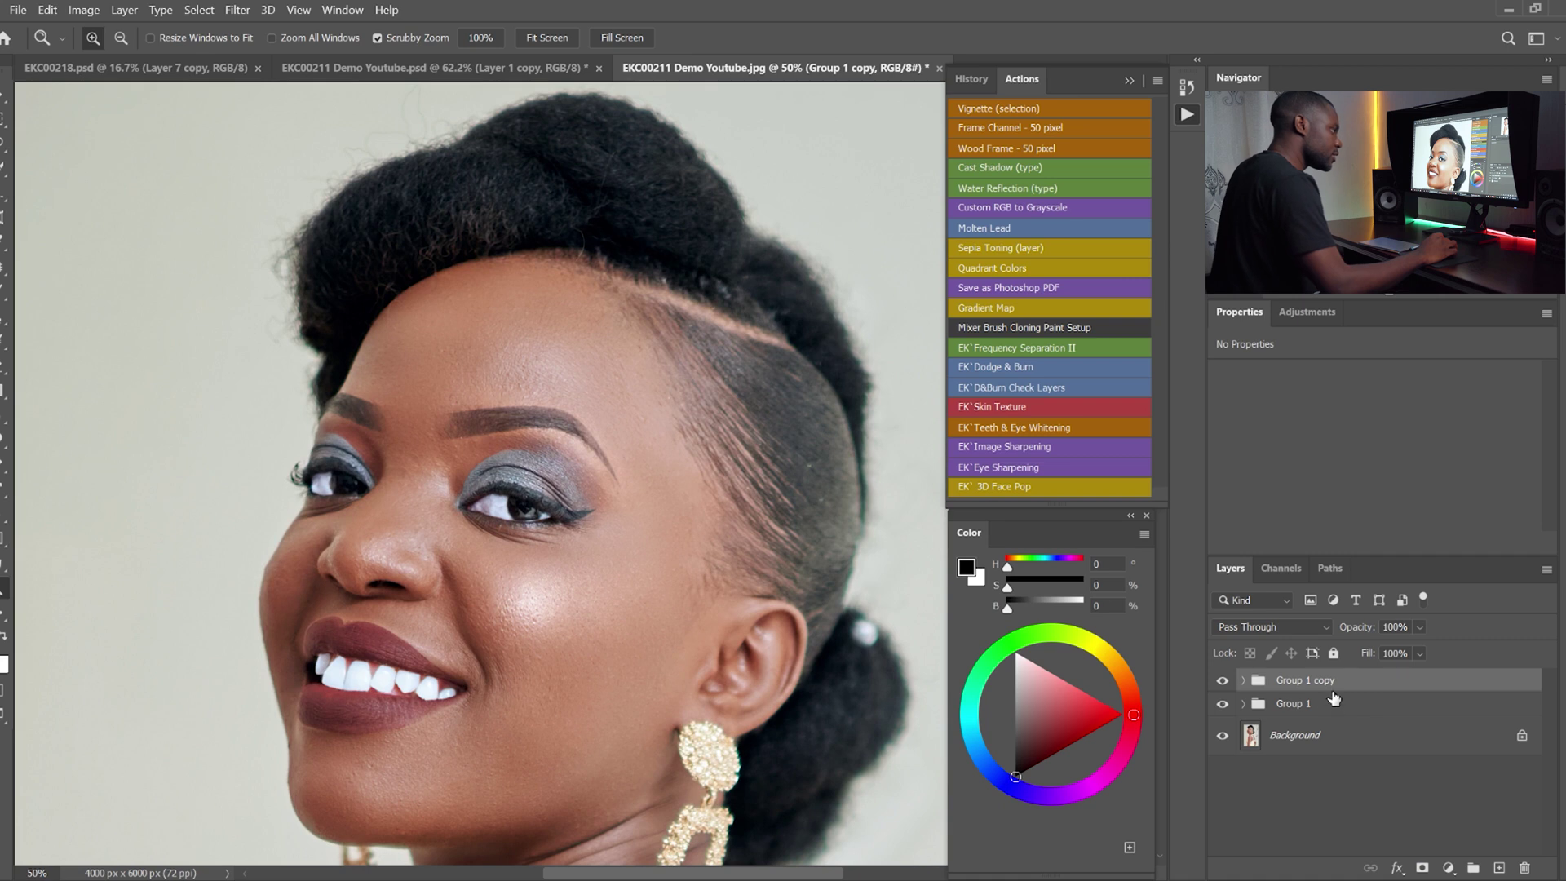
key("ctrl+z")
Step: Lower the opacity of Group 1 to 80% while judging the effect on the teeth and eyes
left_click_drag(357, 671, 374, 671)
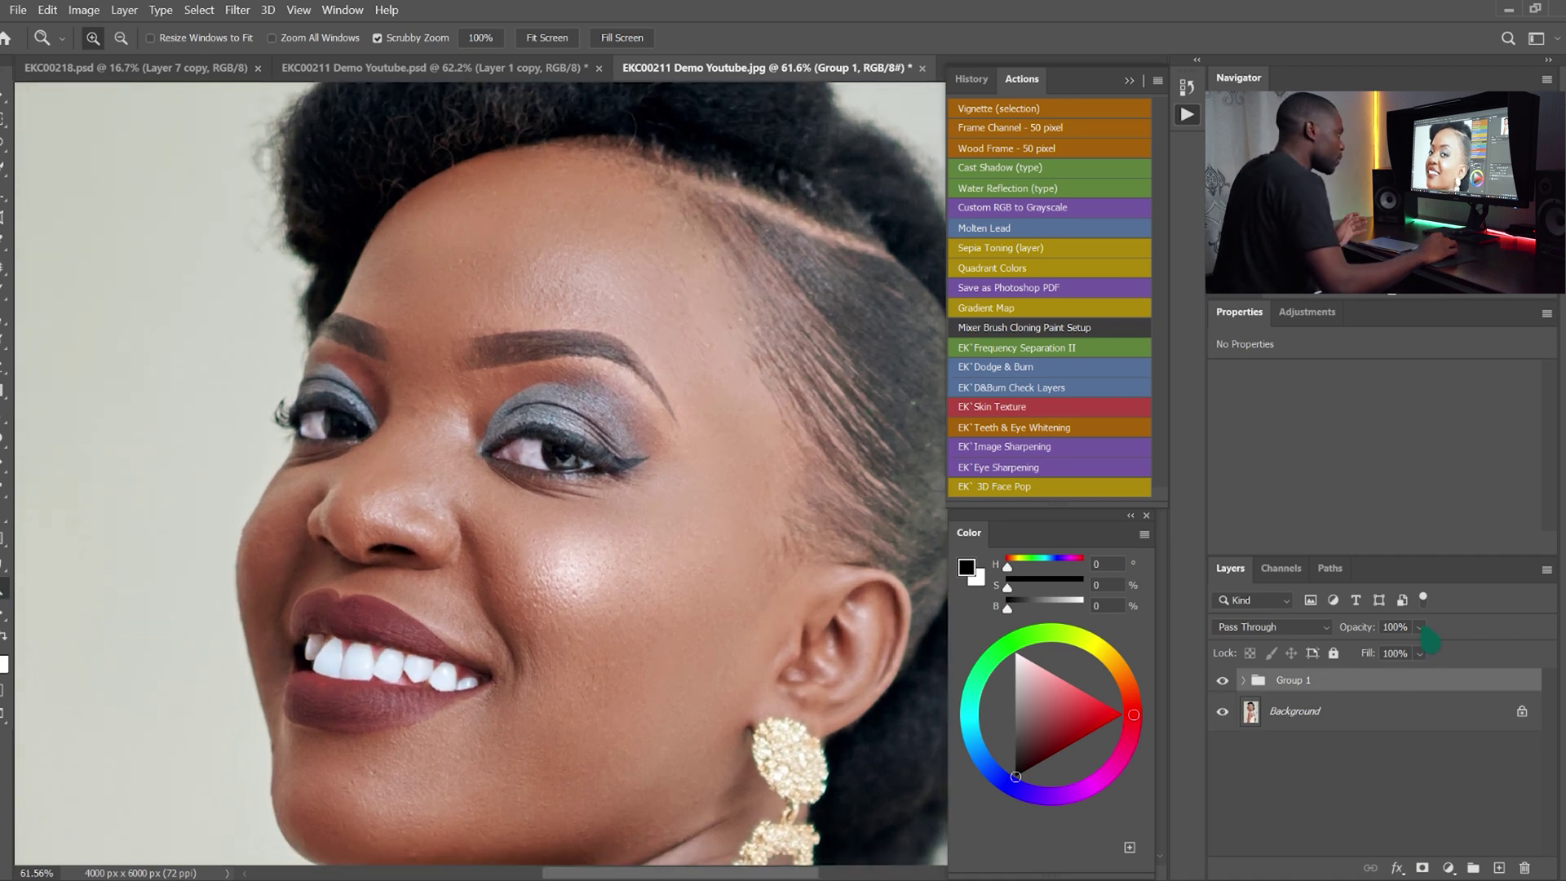
left_click_drag(1421, 630, 1331, 683)
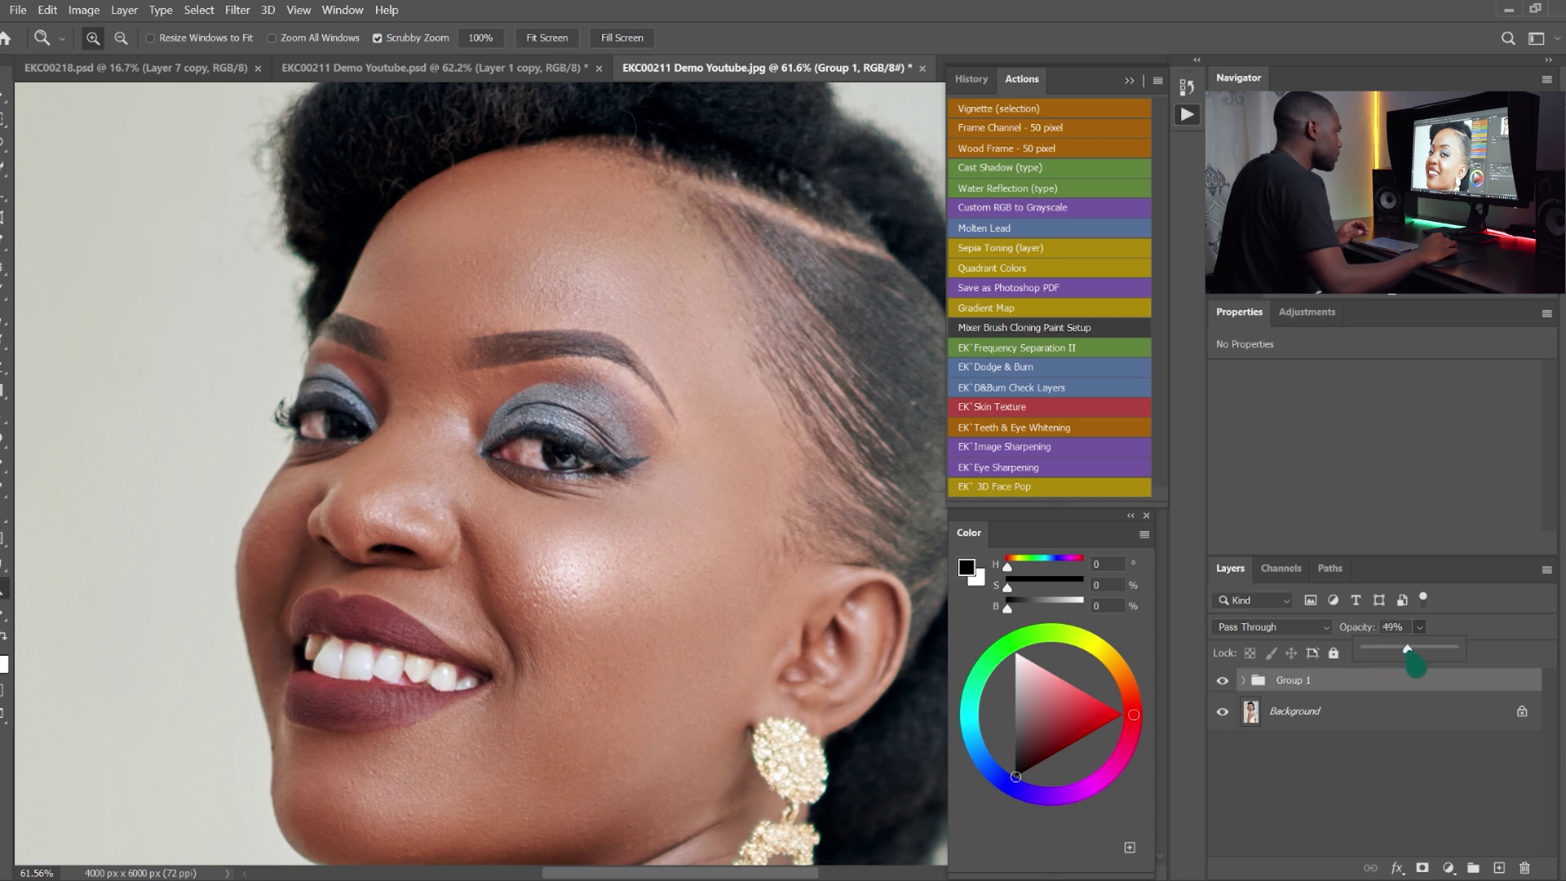
left_click_drag(1421, 665, 1447, 666)
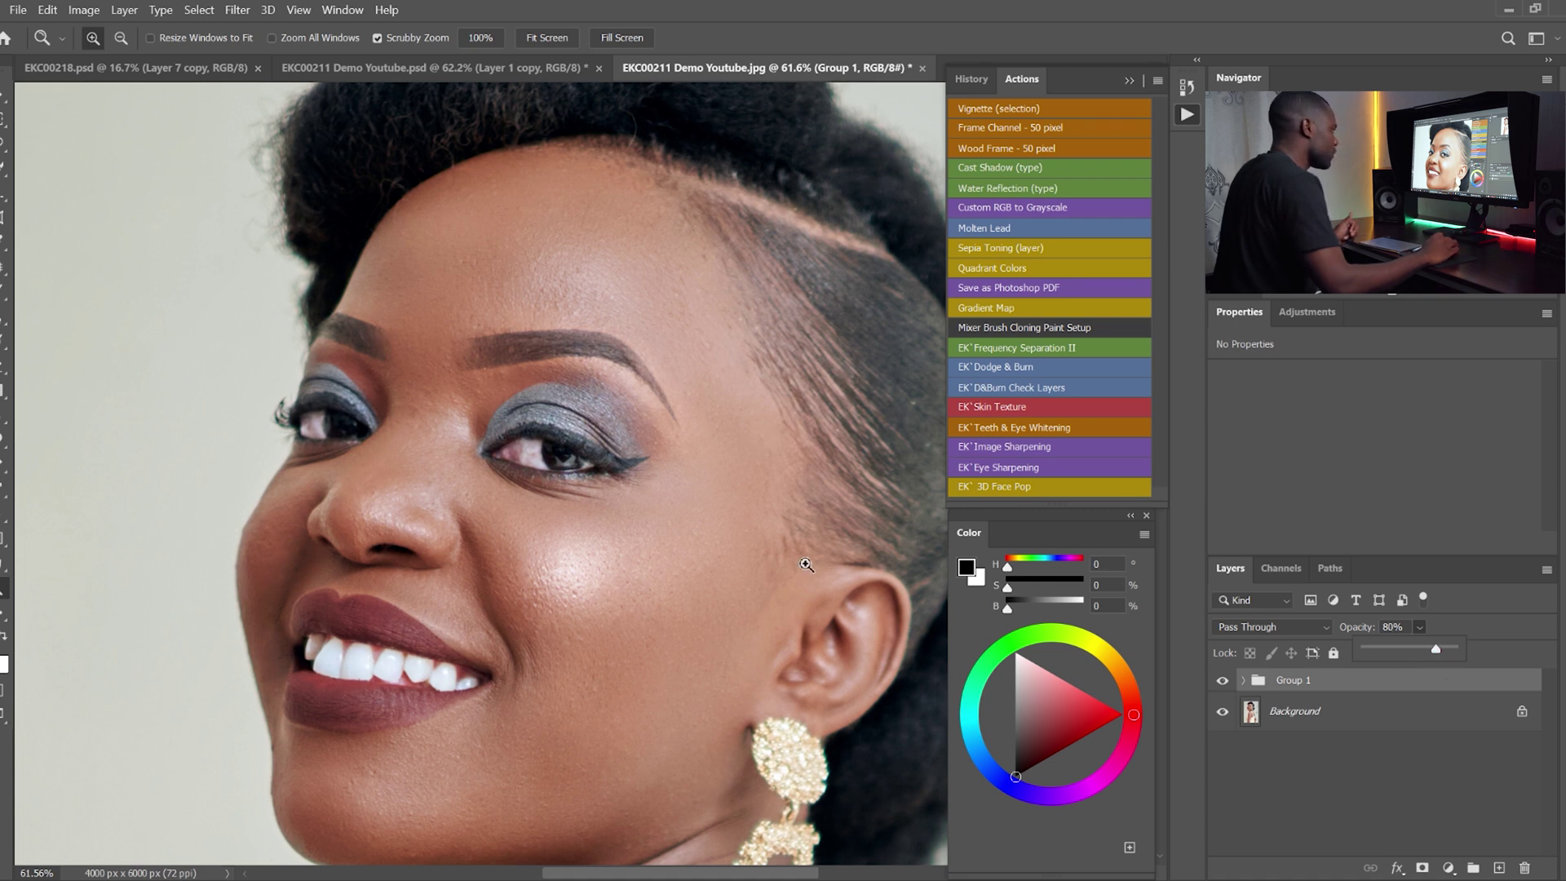
Step: Toggle Group 1's visibility repeatedly to compare the portrait before and after whitening
key("ctrl+minus")
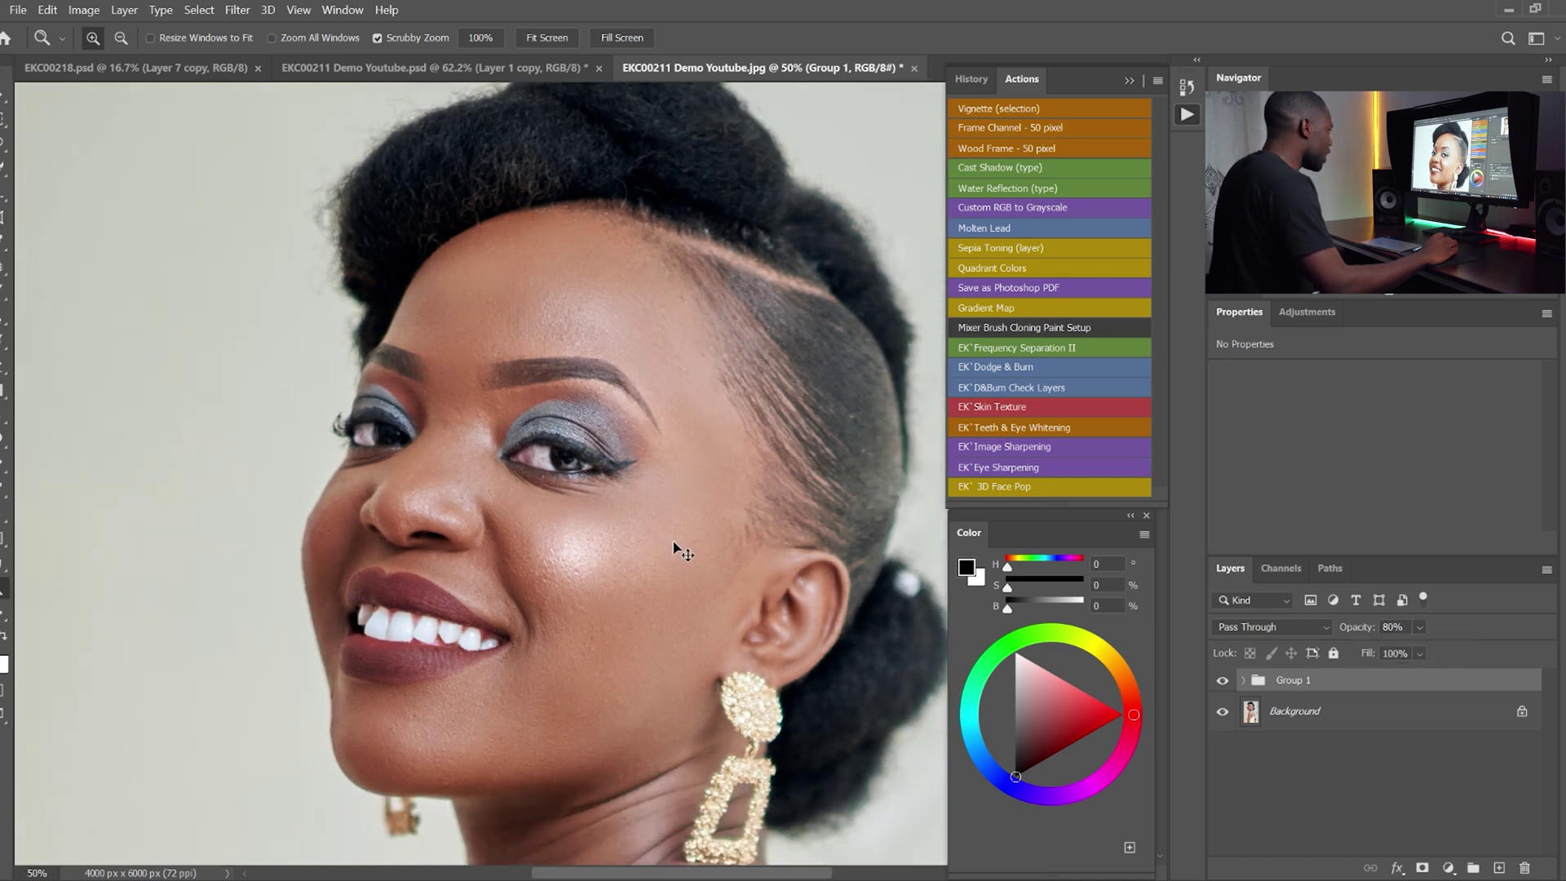
key("ctrl+minus")
scroll(587, 555, "down", 2)
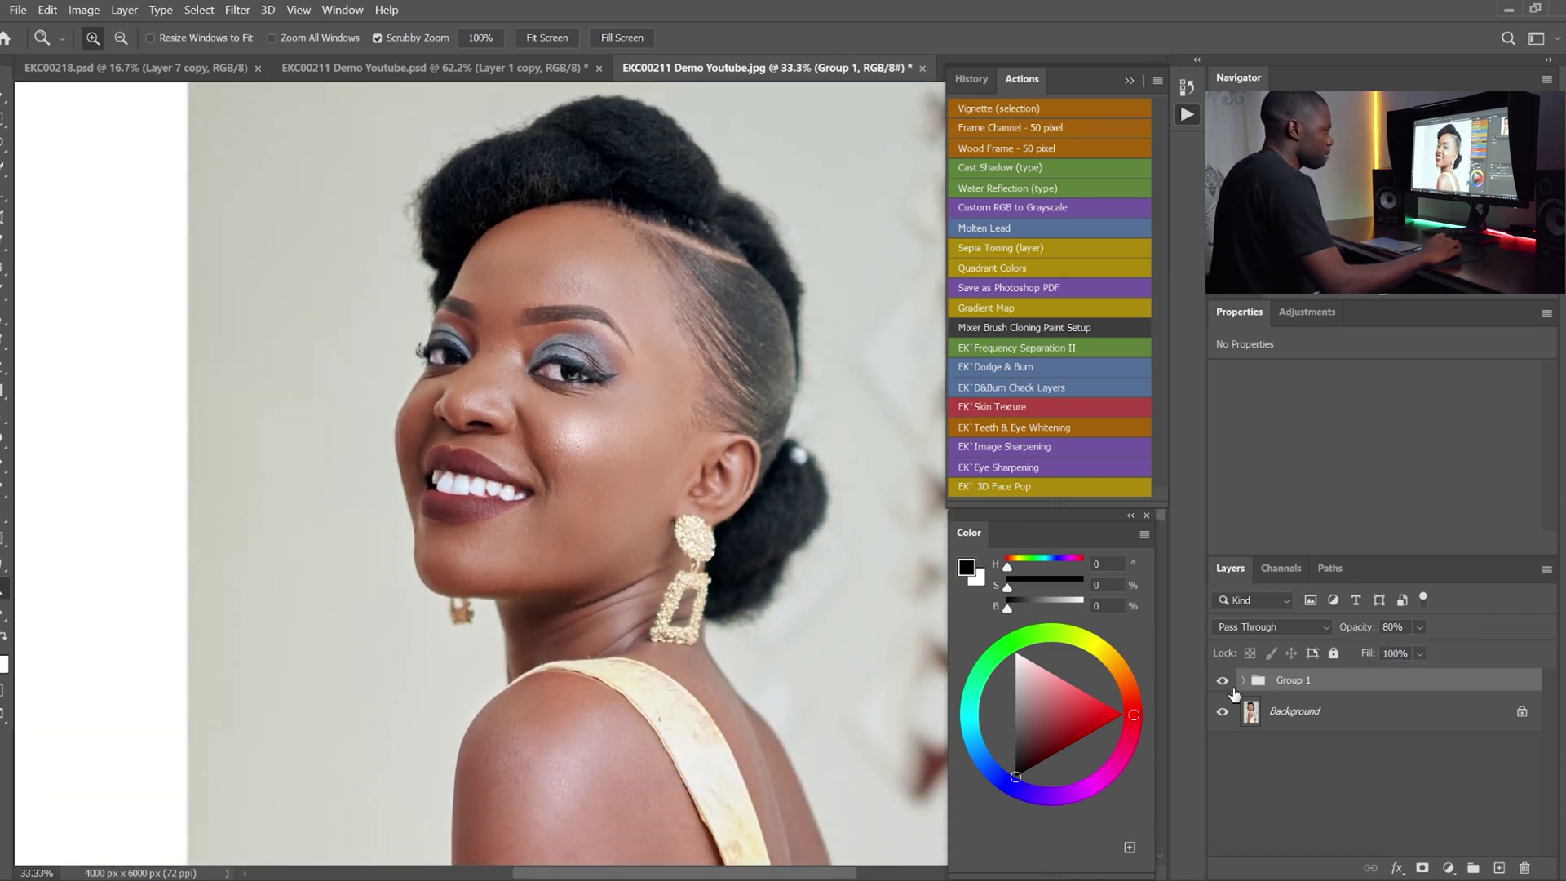
left_click(1221, 680)
left_click(1220, 681)
left_click(1221, 680)
left_click(1220, 681)
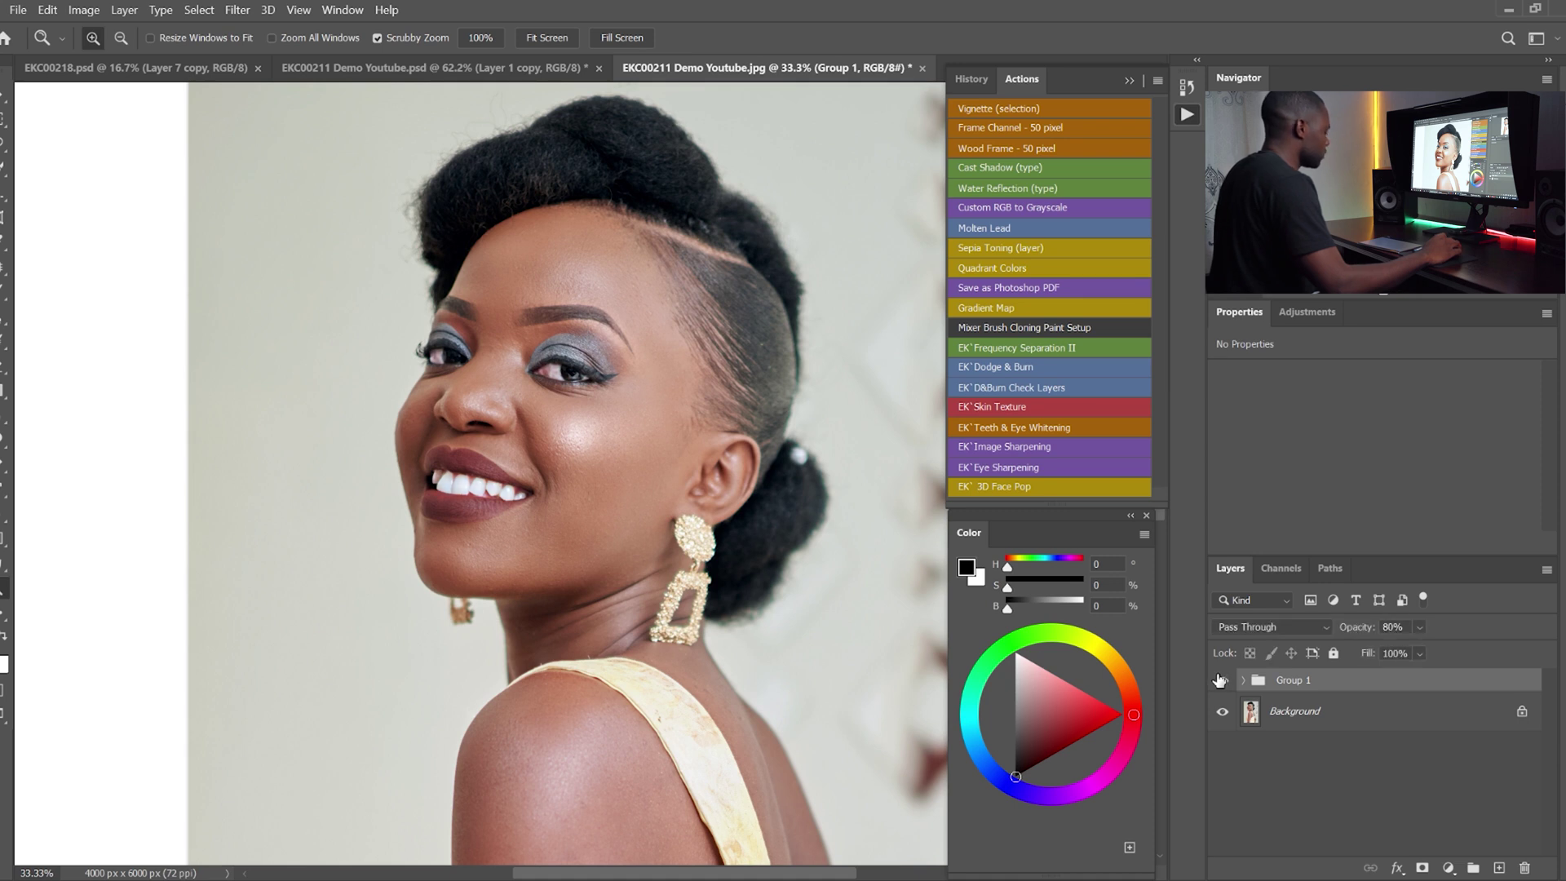
Step: Set the opacity of Group 1 to 60% while viewing the whole portrait
key("ctrl+minus")
left_click(1419, 627)
left_click_drag(1450, 648, 1437, 667)
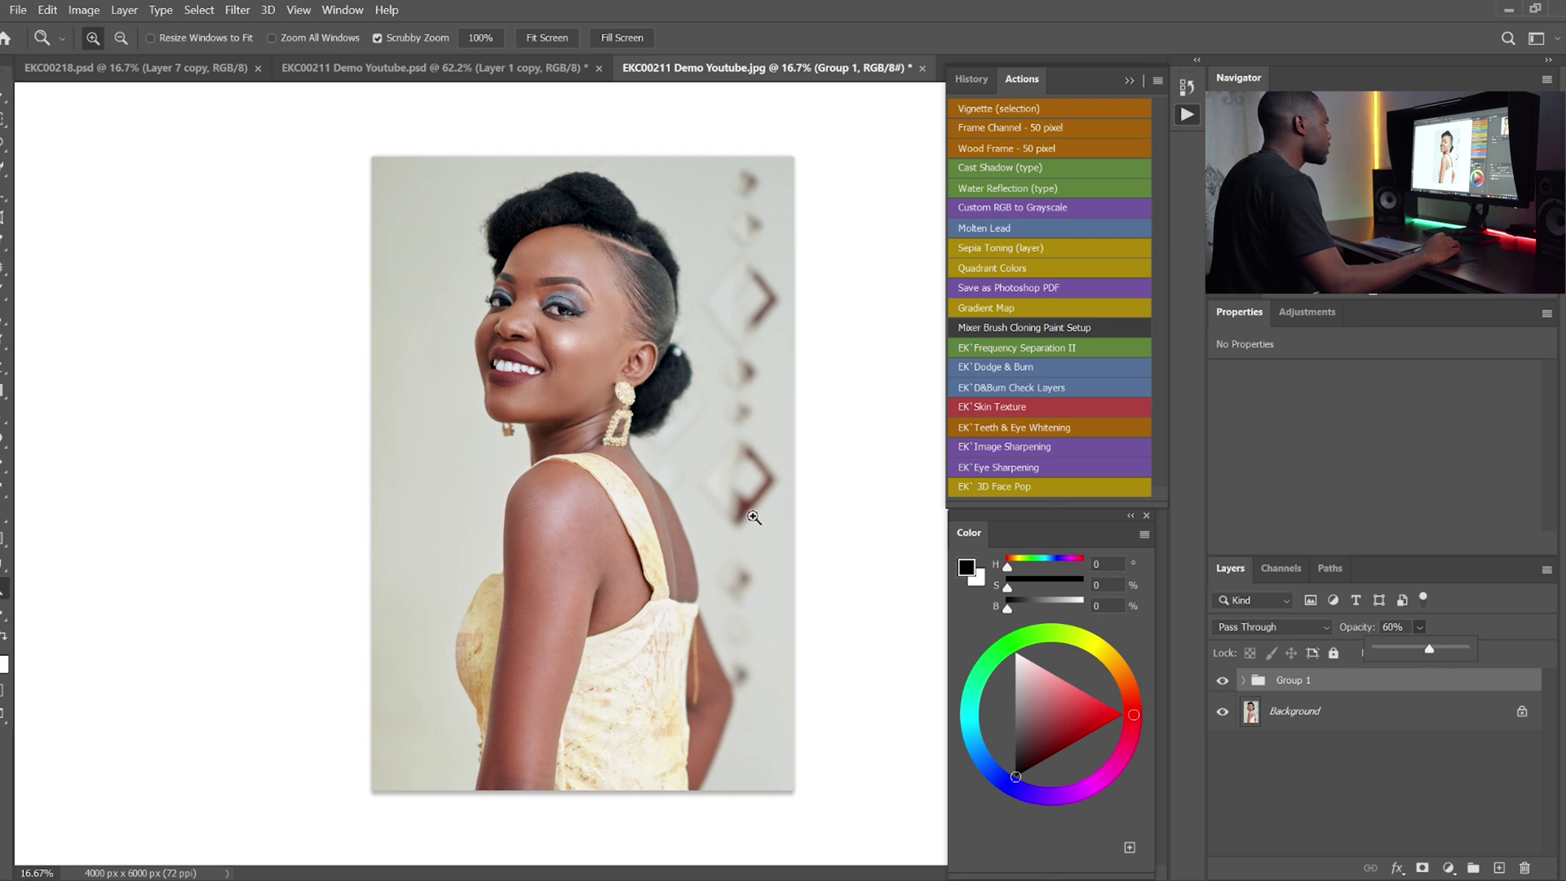